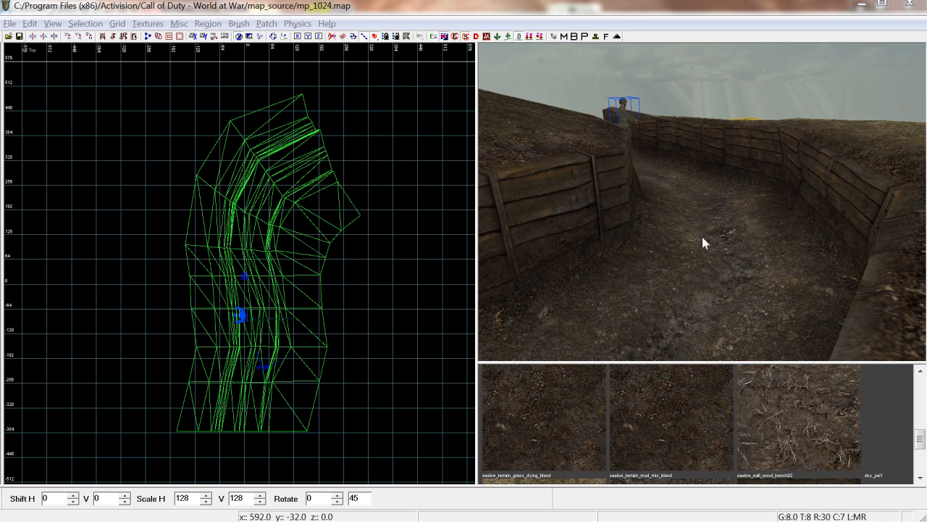
Examine the finished trench, selecting and deselecting its wooden walls and ground patch to see how it is built.
right_drag(747, 272, 750, 268)
shift+click(750, 172)
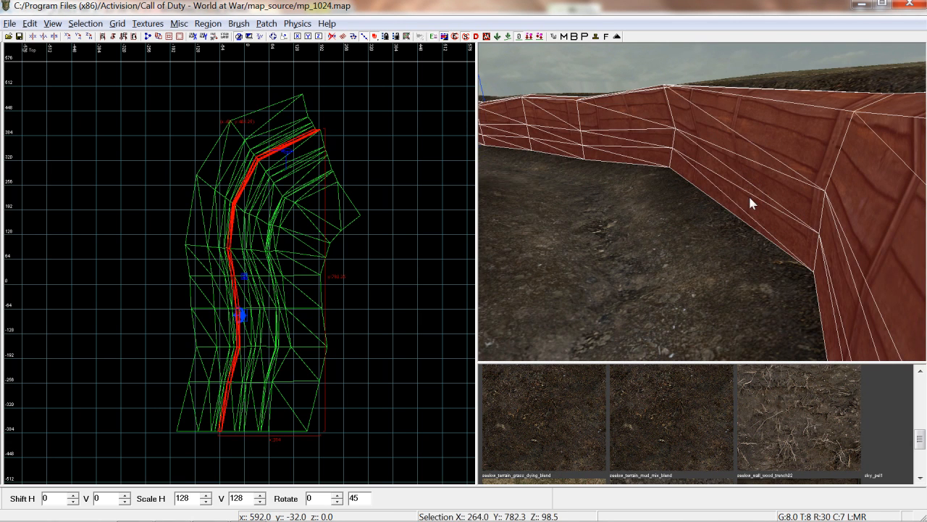
key(Escape)
right_drag(725, 179, 706, 239)
mouse_move(713, 207)
right_down()
mouse_move(689, 204)
mouse_move(707, 211)
right_up()
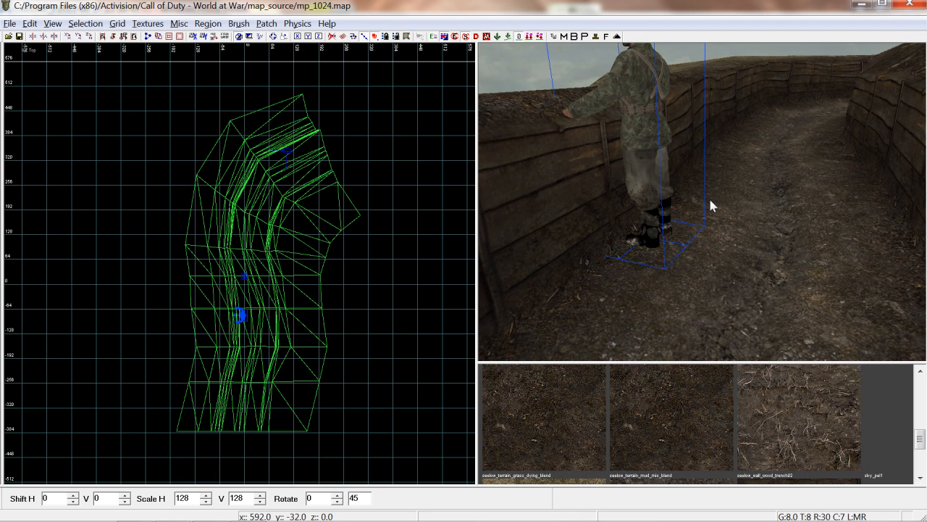
right_drag(710, 201, 733, 187)
shift+click(749, 178)
key(Escape)
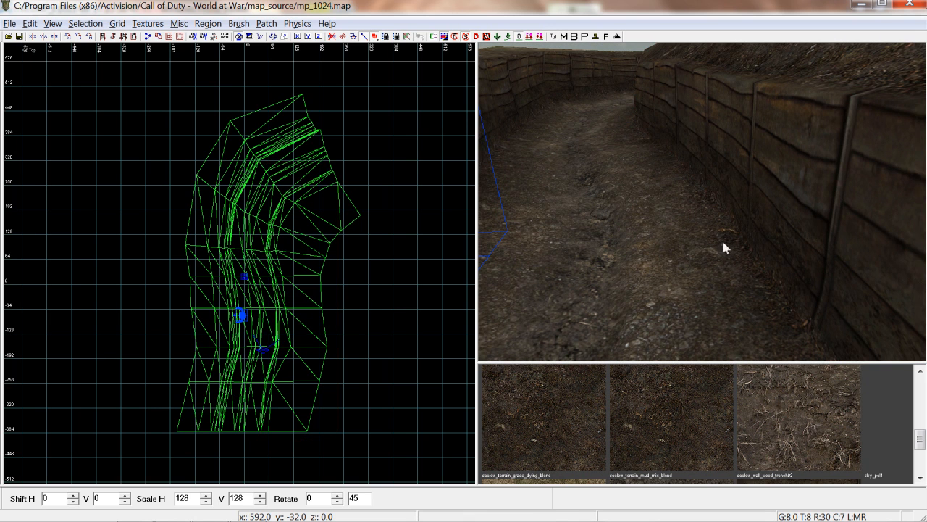
shift+click(747, 254)
right_drag(746, 255, 724, 251)
key(Escape)
mouse_move(807, 248)
right_down()
mouse_move(805, 260)
mouse_move(807, 249)
right_up()
right_drag(782, 172, 644, 248)
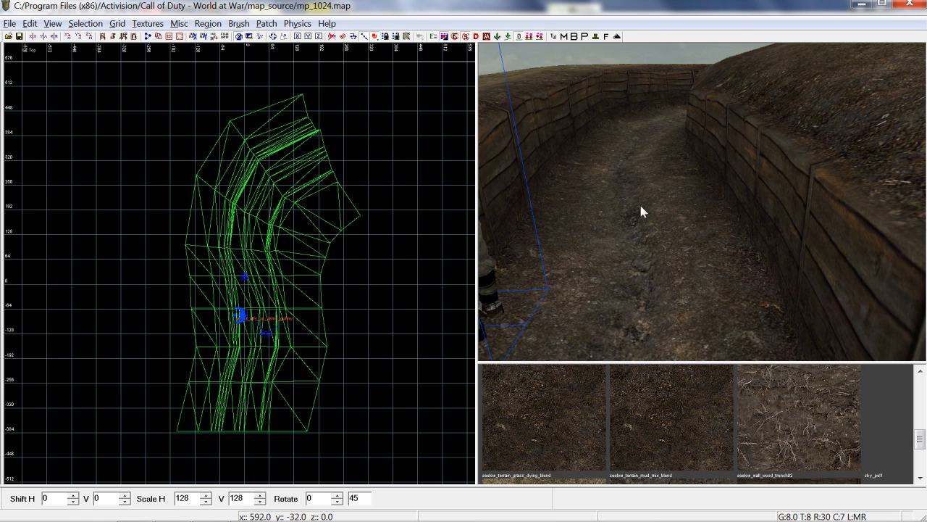
mouse_move(664, 216)
right_down()
mouse_move(637, 254)
mouse_move(674, 254)
mouse_move(641, 257)
mouse_move(681, 239)
mouse_move(677, 246)
mouse_move(662, 208)
right_up()
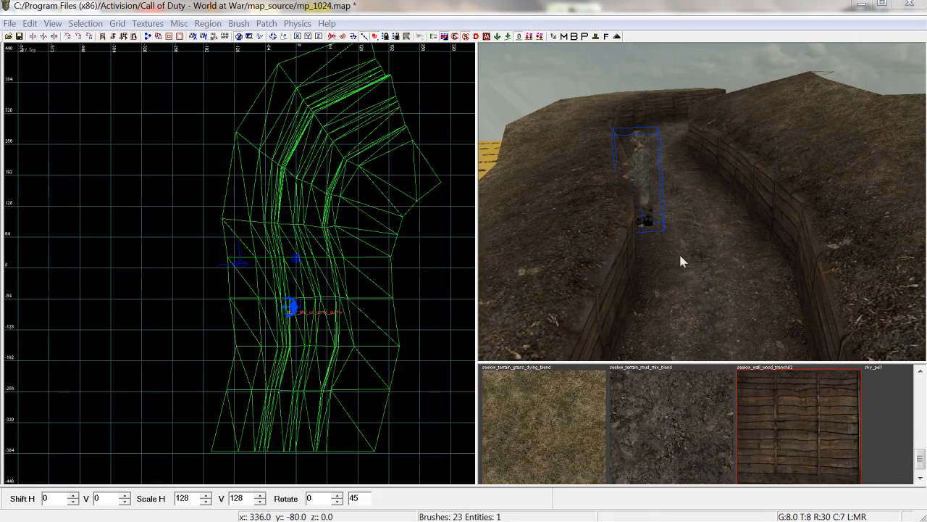
Draw a wooden wall brush 8 by 192 units and 64 units high in empty space, and shift it 8 units toward negative X.
mouse_move(684, 265)
right_down()
mouse_move(594, 261)
mouse_move(573, 239)
mouse_move(683, 267)
mouse_move(678, 261)
mouse_move(645, 254)
mouse_move(681, 265)
mouse_move(683, 279)
right_up()
right_drag(140, 333, 198, 246)
scroll(198, 244, up, 4)
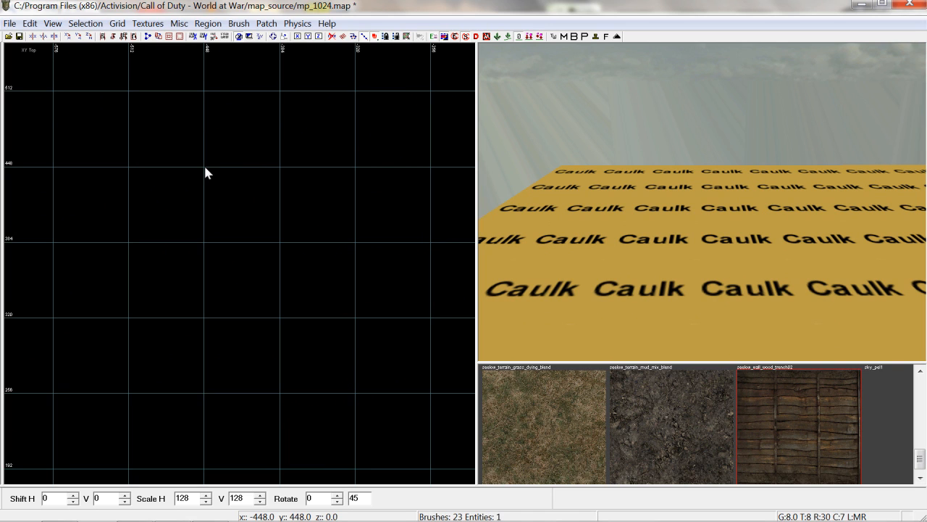
drag(205, 168, 208, 412)
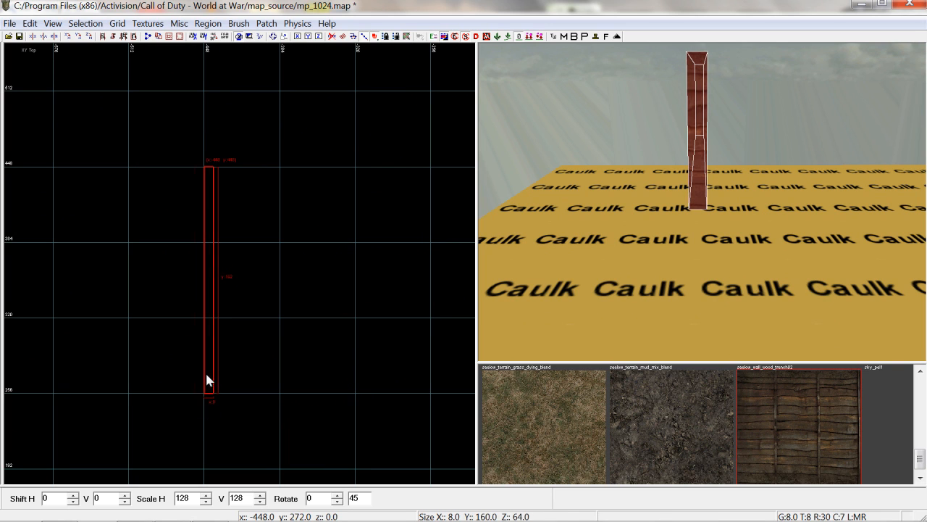
drag(207, 375, 201, 376)
mouse_move(687, 227)
right_down()
mouse_move(696, 188)
mouse_move(715, 219)
right_up()
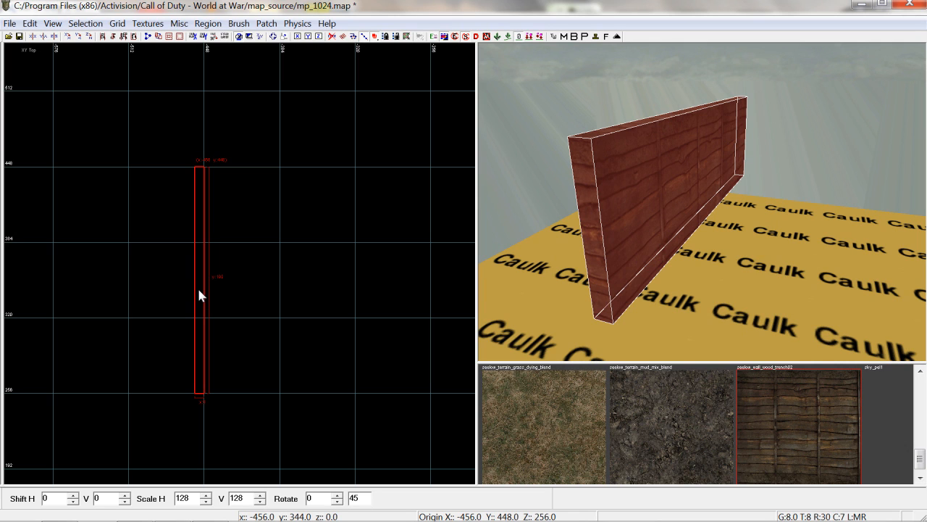
Check the existing trench's depth, switch to the browser, and look up Standing Cover Height in the Call of Duty 5: Gameplay standards wiki page.
mouse_move(619, 252)
right_down()
mouse_move(783, 253)
mouse_move(804, 236)
right_up()
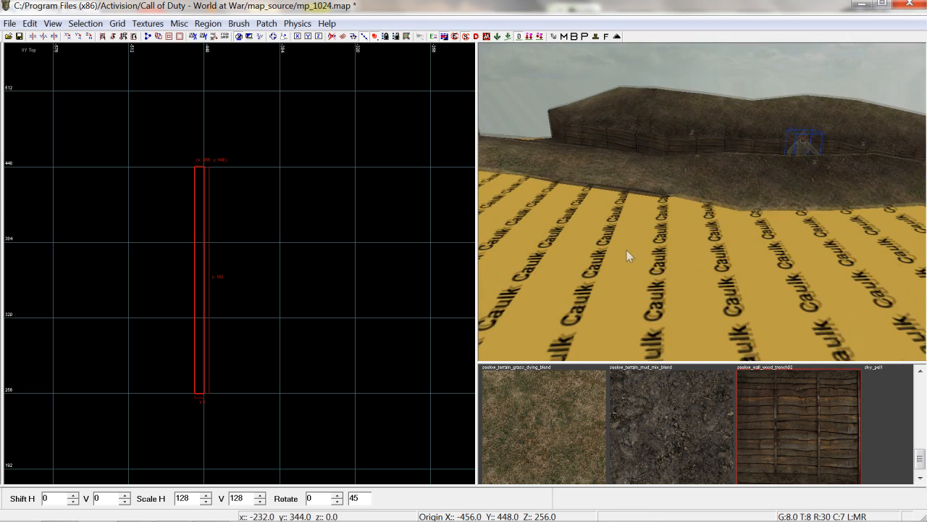
right_drag(664, 270, 724, 206)
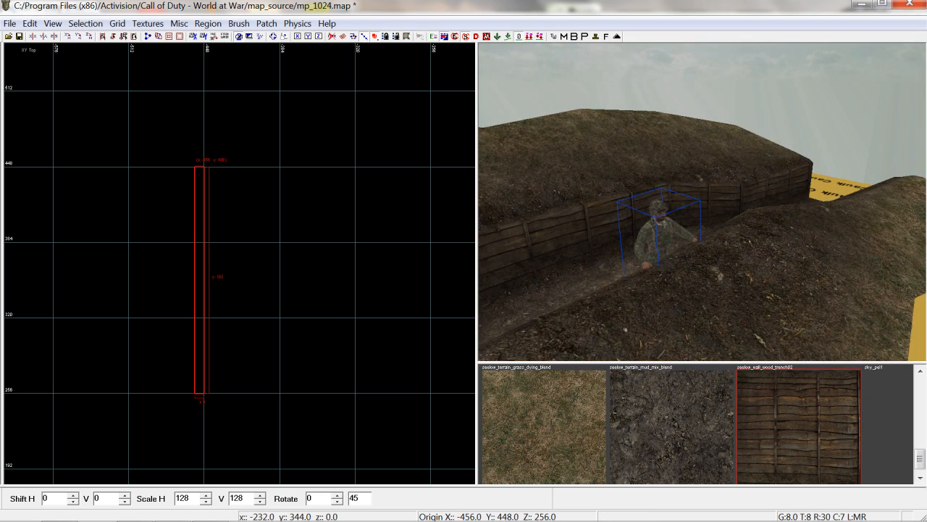
mouse_move(662, 254)
right_down()
mouse_move(641, 203)
mouse_move(659, 174)
mouse_move(594, 196)
mouse_move(594, 253)
mouse_move(595, 166)
mouse_move(668, 262)
mouse_move(688, 237)
mouse_move(681, 245)
right_up()
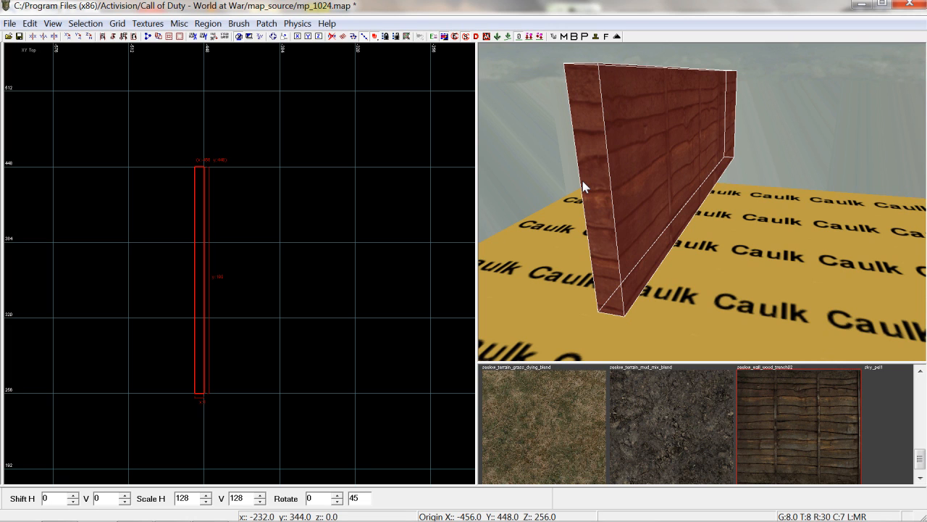
key(super+Tab)
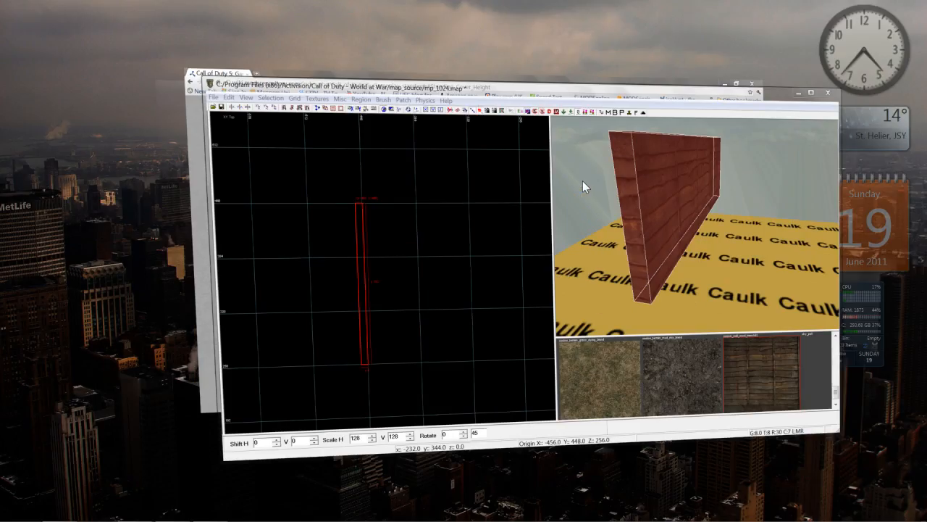
key(super+Tab)
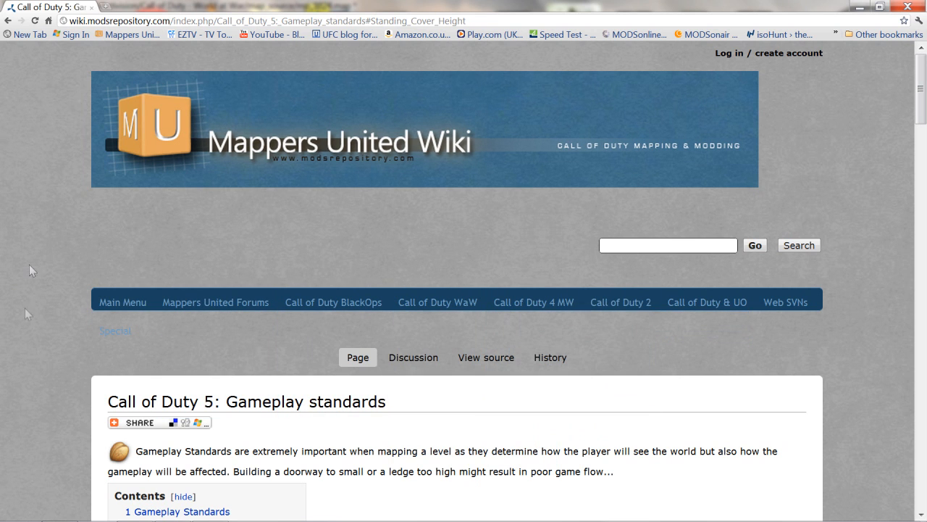
drag(392, 405, 102, 407)
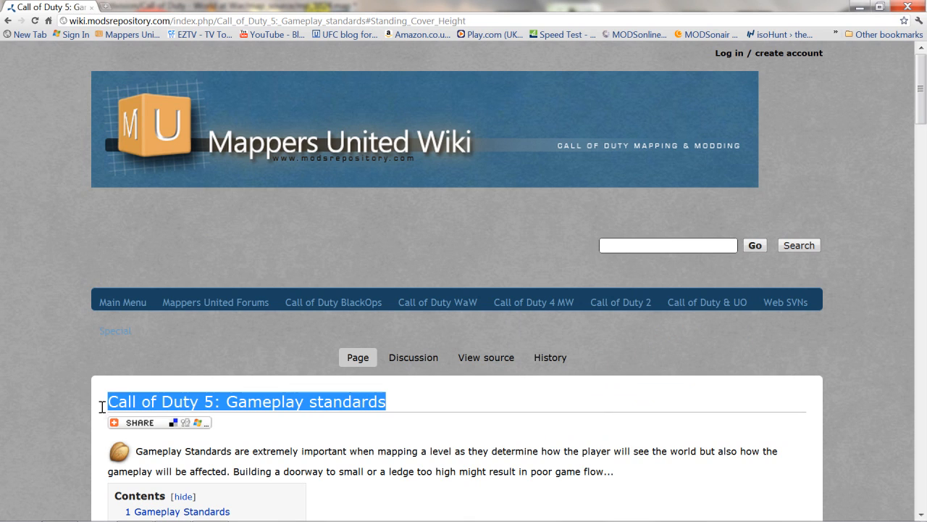
click(58, 329)
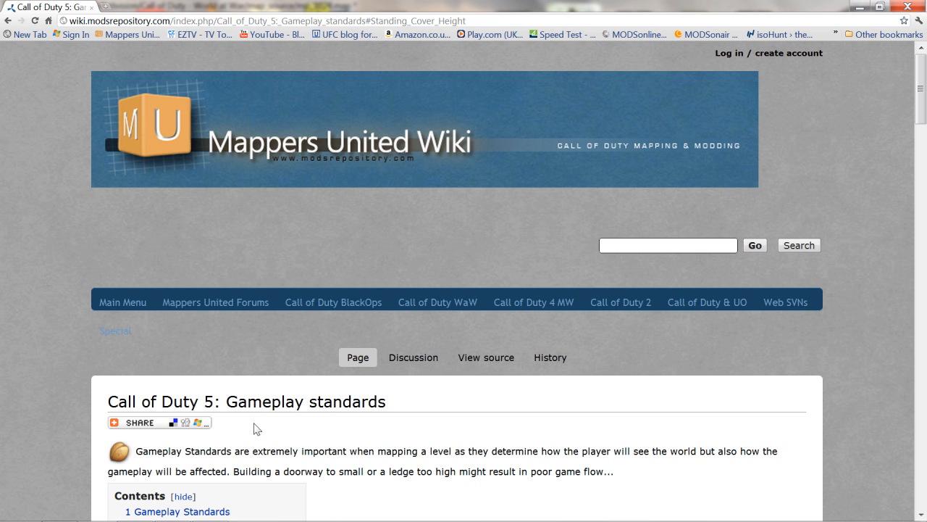
scroll(254, 429, down, 5)
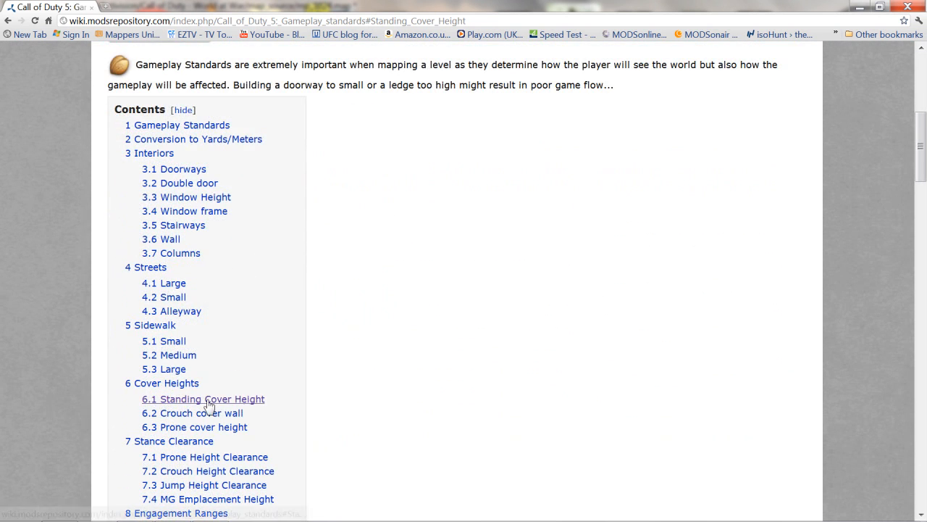
click(210, 401)
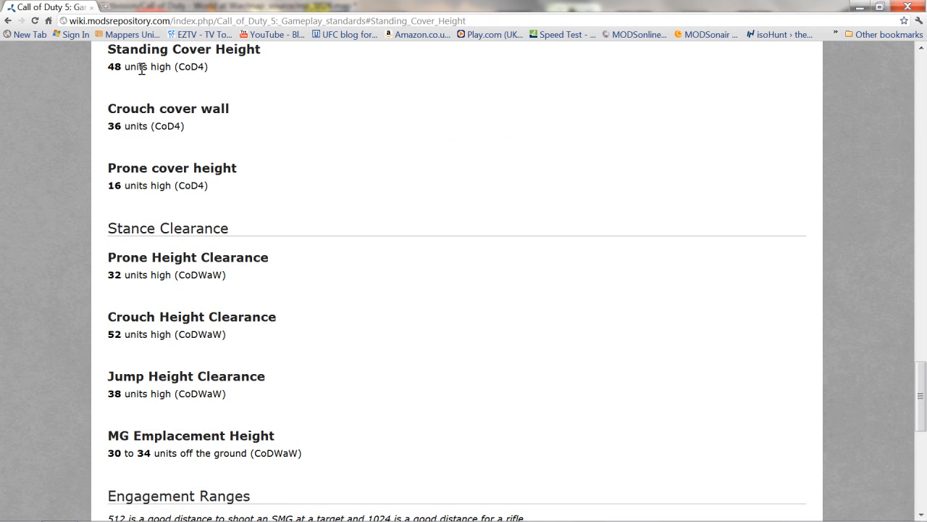
scroll(131, 173, up, 8)
scroll(130, 174, up, 8)
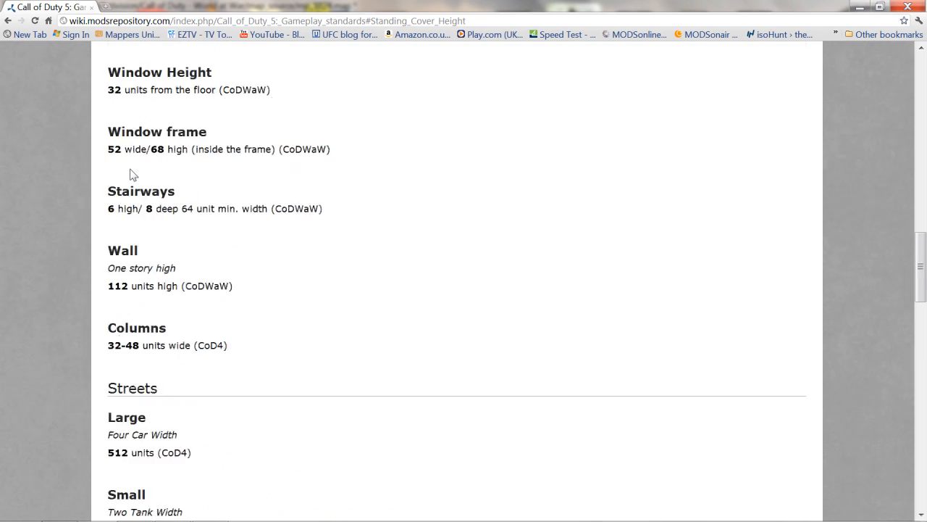
scroll(140, 235, up, 7)
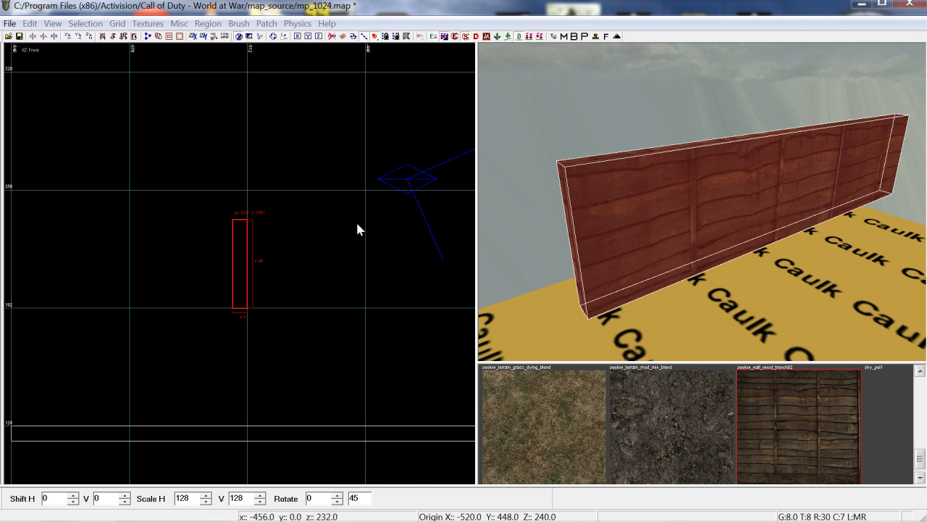
With the YZ side view active, convert the selected wall brush into a terrain patch with density width 5 and height 2.
key(ctrl+Tab)
right_drag(651, 241, 696, 268)
right_drag(526, 232, 486, 273)
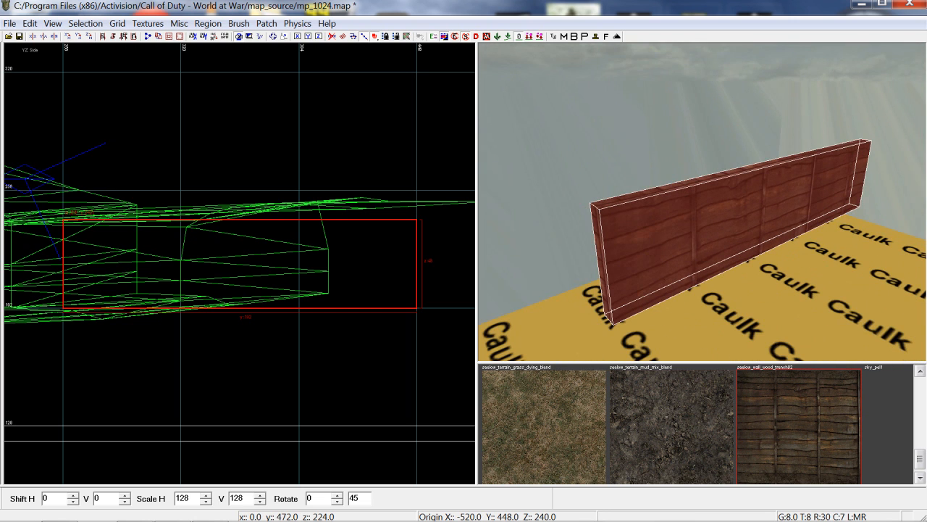
right_drag(303, 260, 307, 294)
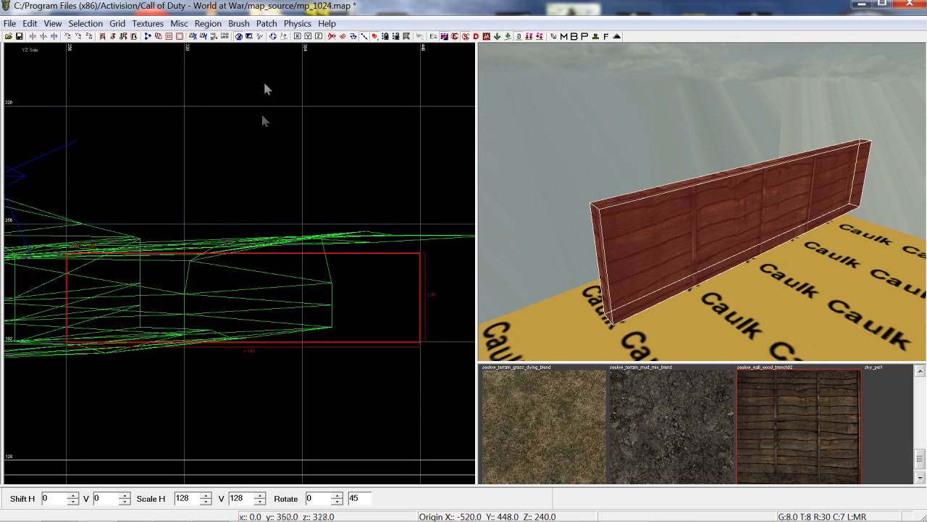
click(266, 23)
click(290, 52)
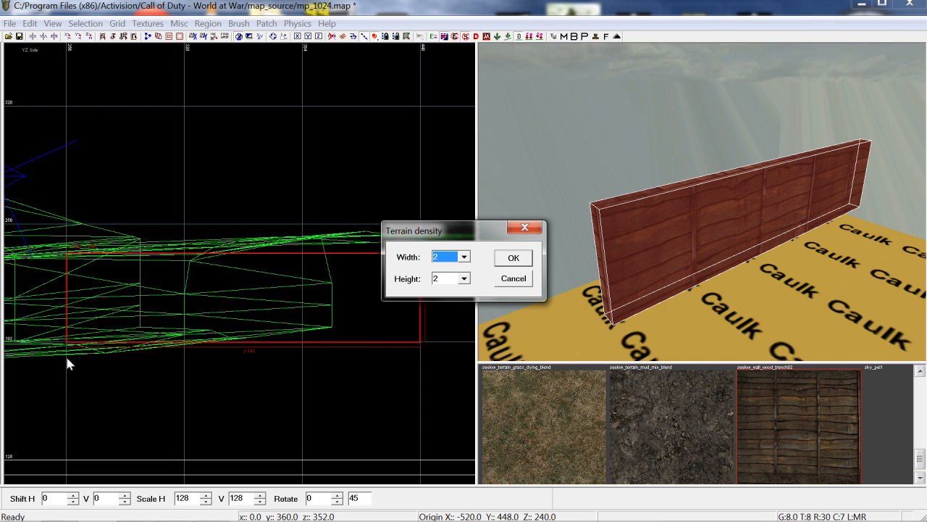
click(464, 257)
click(442, 300)
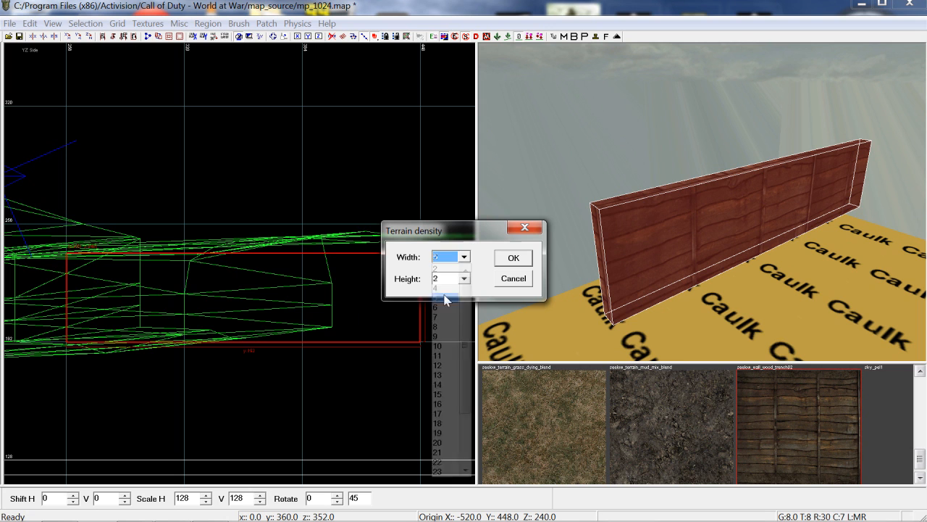
click(513, 259)
right_drag(511, 260, 486, 221)
Bend the wall patch in the top view by moving its second vertex row 16 units toward negative X and the middle row 8 units toward positive X.
key(ctrl+Tab)
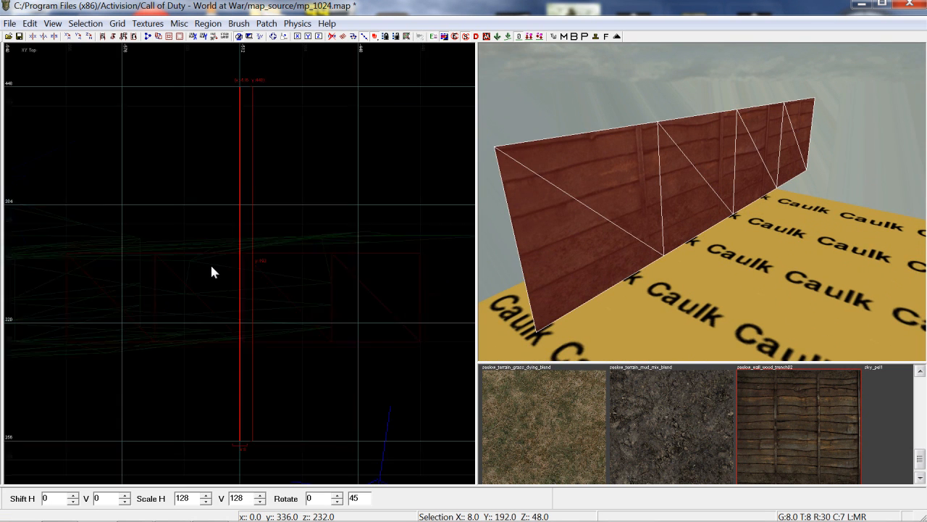
key(ctrl+Tab)
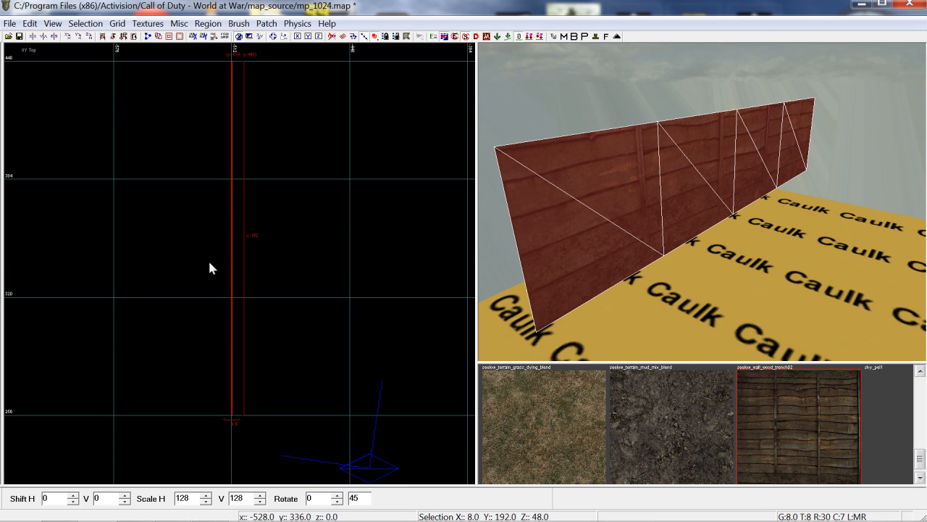
key(v)
drag(166, 300, 291, 362)
drag(232, 331, 212, 327)
right_drag(212, 327, 211, 377)
drag(207, 269, 269, 290)
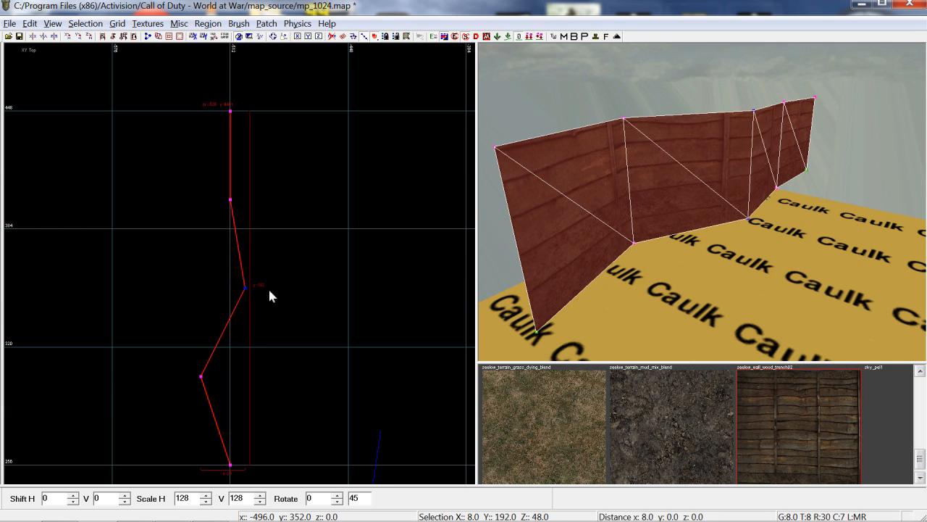
right_drag(209, 136, 210, 192)
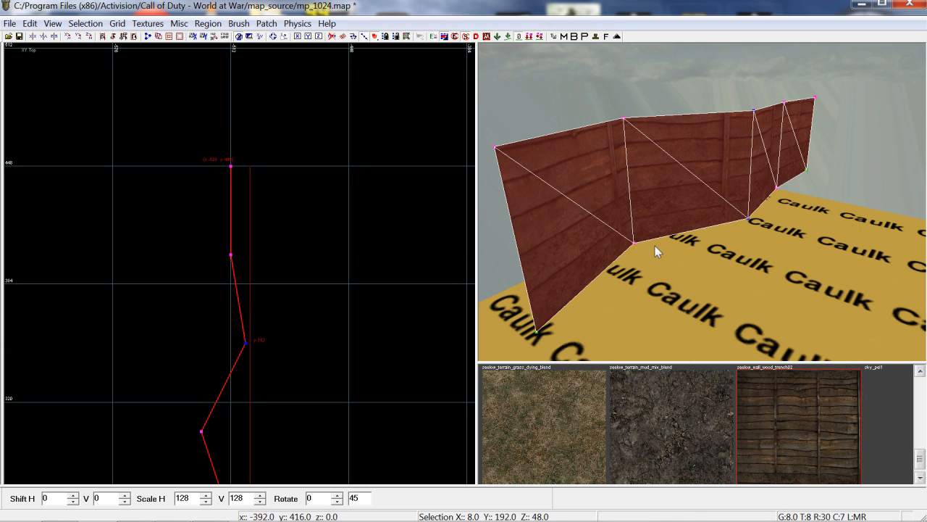
Duplicate the bent wall patch and place the copy 72 units away along positive X, level with the original.
key(Escape)
right_drag(666, 235, 666, 235)
shift+click(666, 157)
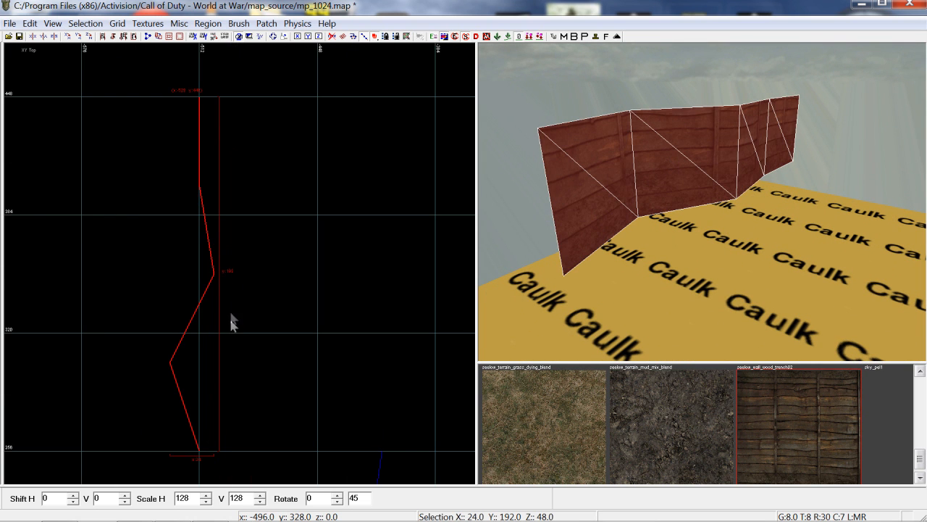
key(space)
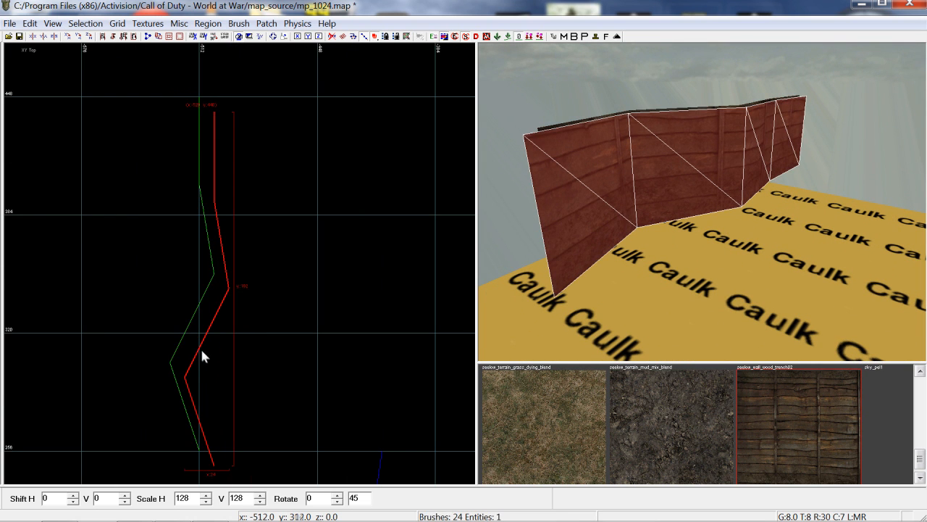
drag(201, 350, 326, 329)
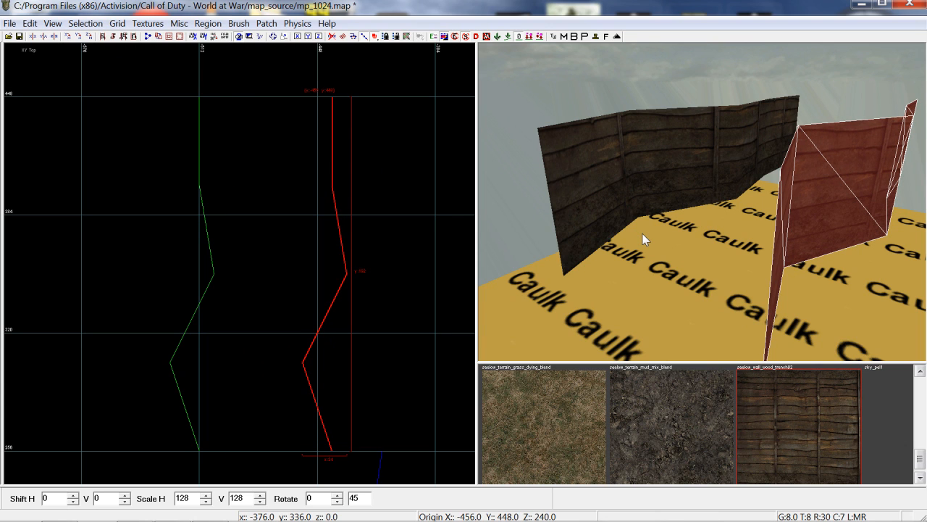
Invert the copied wall patch so its textured side faces the original wall.
right_drag(761, 233, 760, 202)
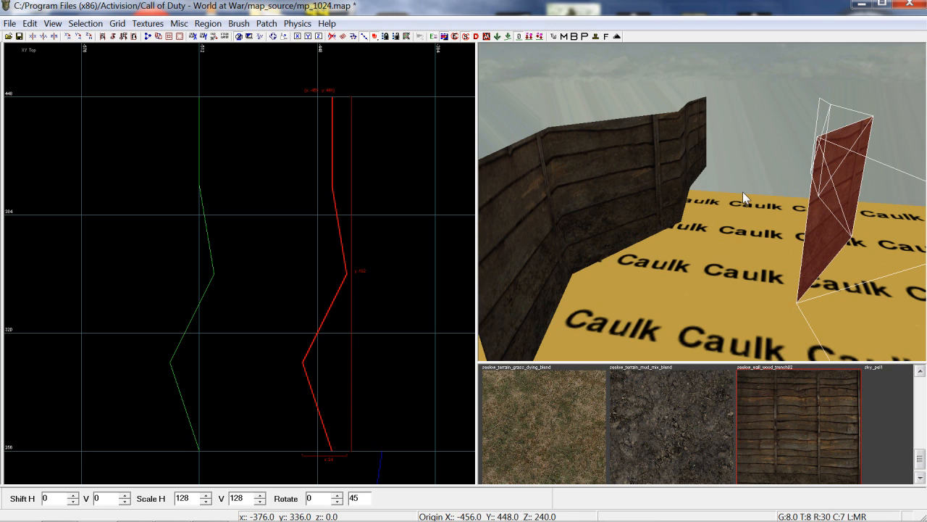
key(ctrl+i)
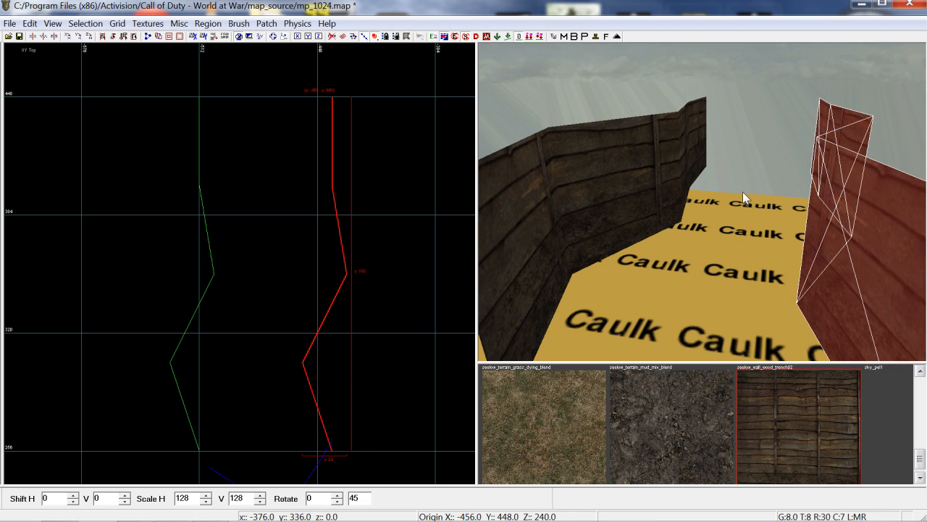
right_drag(742, 192, 772, 225)
Deselect the wall and draw a floor brush 72 by 192 units between the two trench walls.
key(Escape)
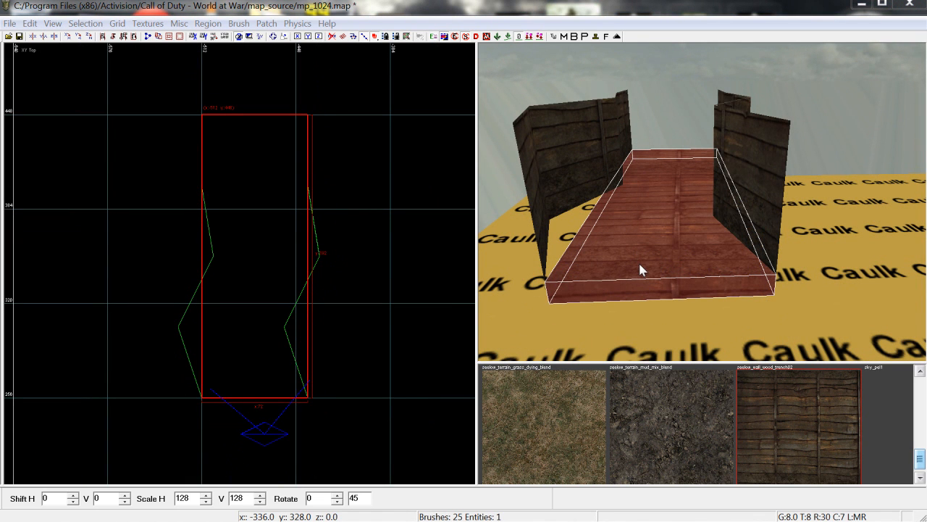
mouse_move(641, 269)
right_down()
mouse_move(646, 260)
mouse_move(589, 301)
right_up()
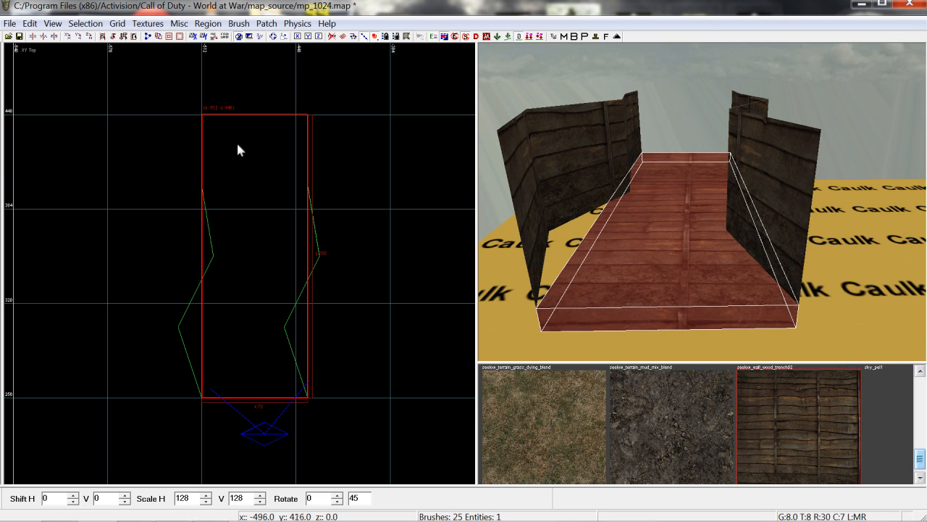
key(ctrl+Tab)
key(ctrl+Tab)
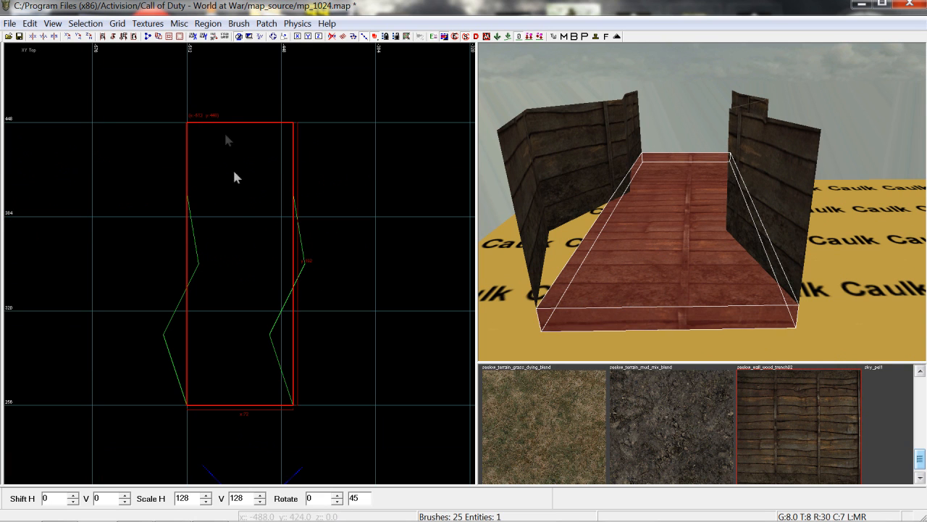
Convert the floor brush into a simple terrain patch with a density of 2 wide by 5 high, then deselect it.
click(266, 24)
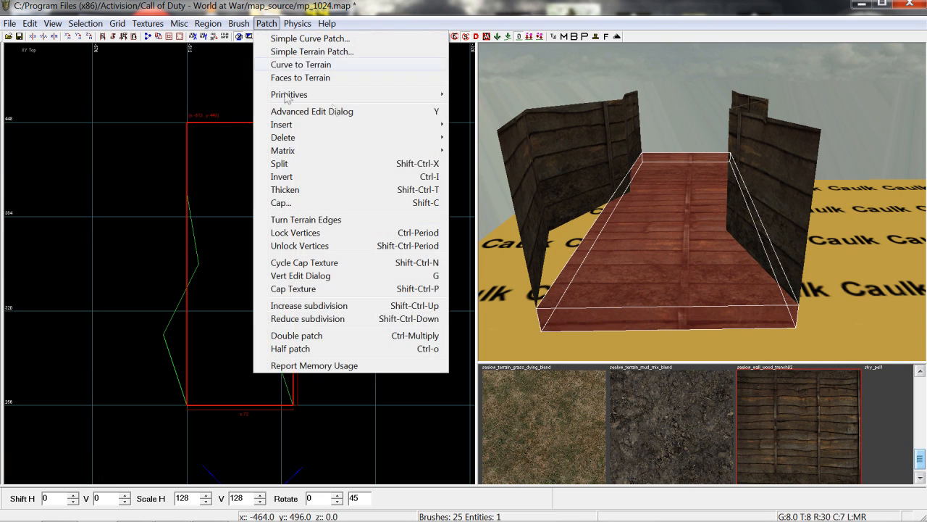
click(300, 52)
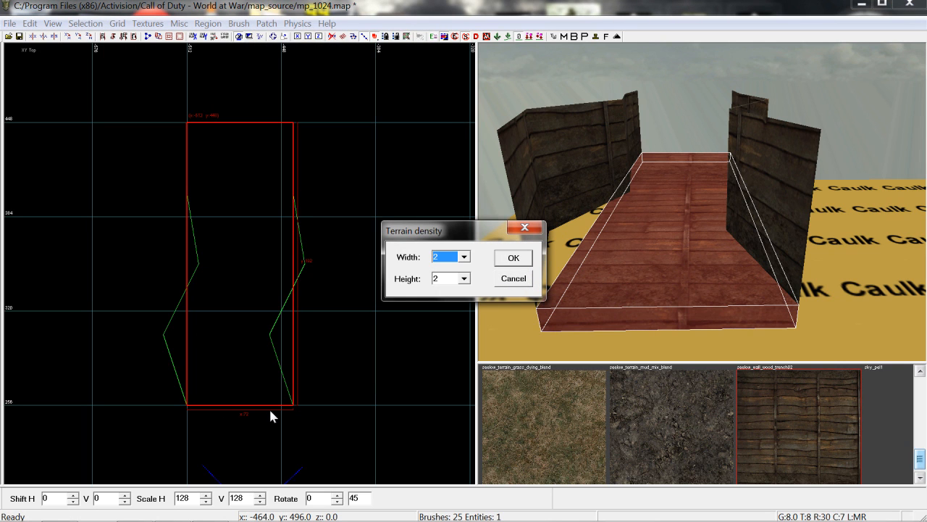
click(463, 279)
click(444, 320)
click(513, 258)
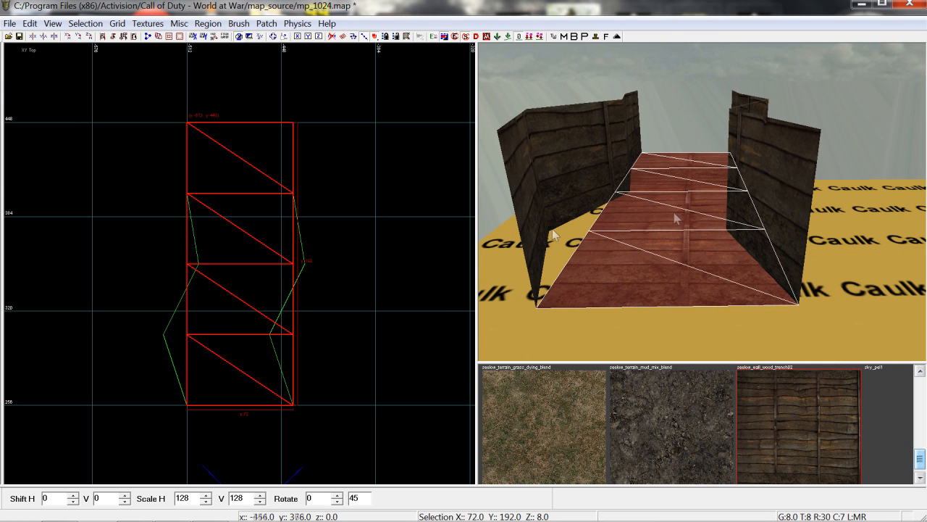
mouse_move(727, 229)
right_down()
mouse_move(726, 220)
mouse_move(742, 237)
right_up()
key(Escape)
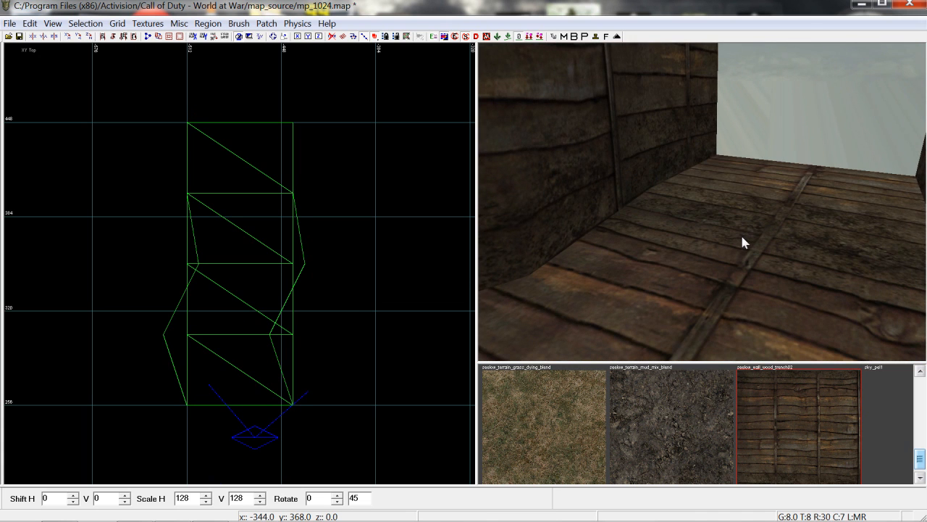
shift+click(663, 152)
mouse_move(663, 152)
right_down()
mouse_move(674, 148)
mouse_move(665, 150)
right_up()
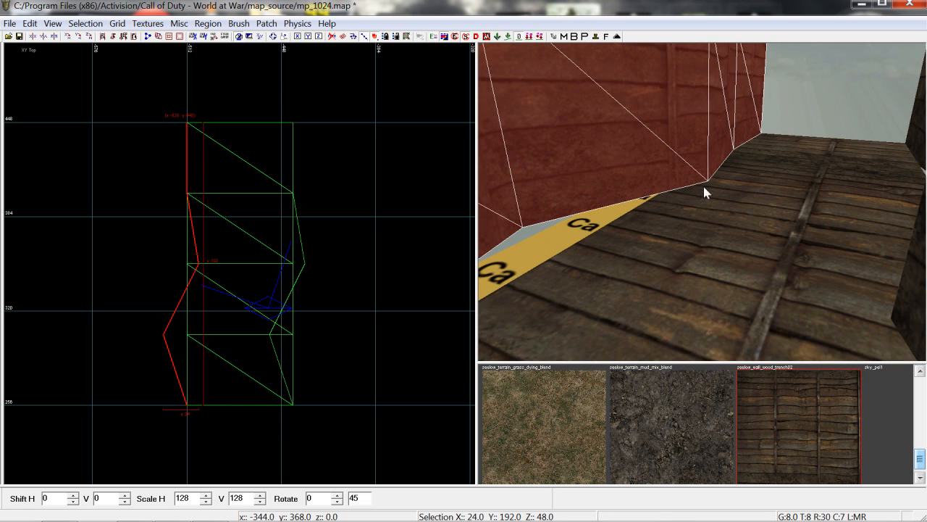
right_drag(717, 238, 708, 248)
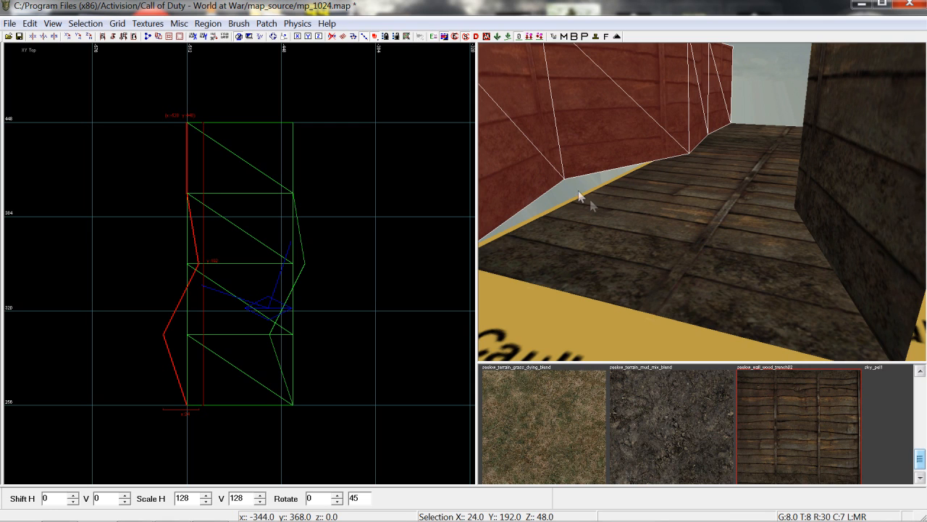
key(Escape)
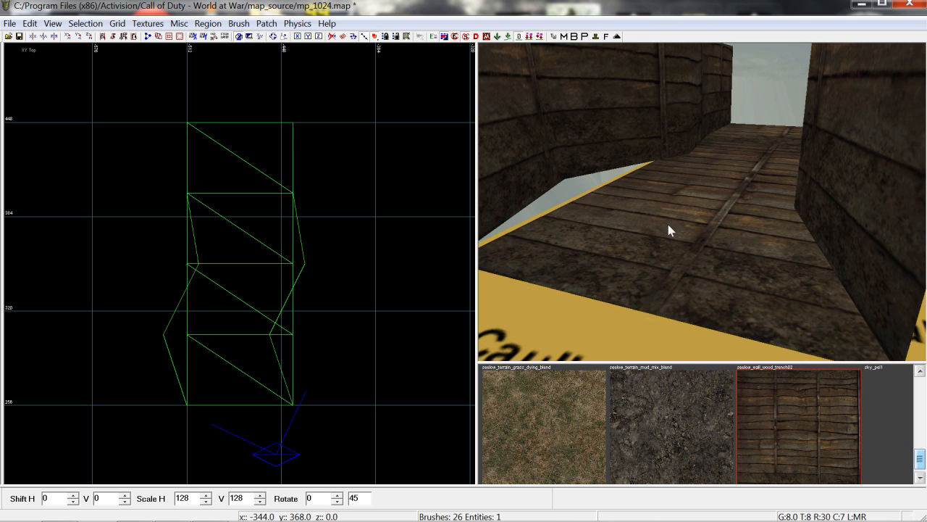
right_drag(668, 225, 664, 222)
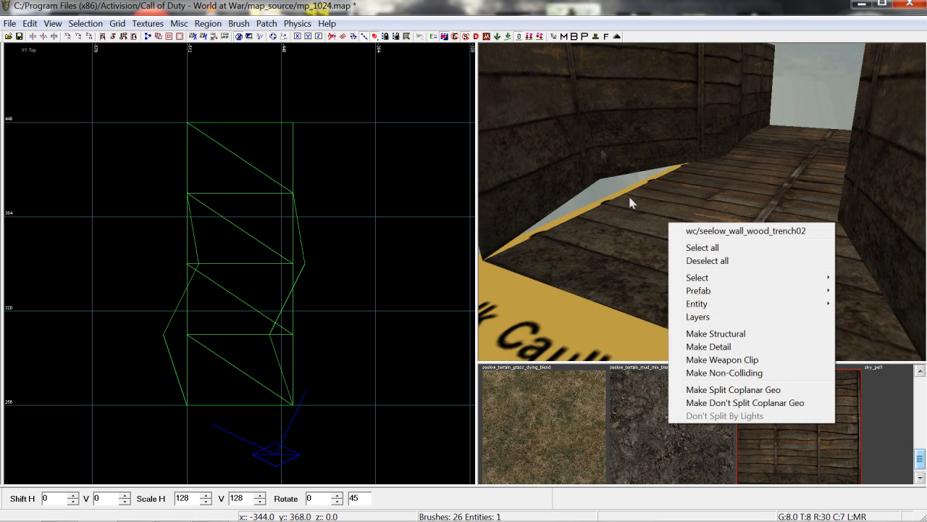
Weld the floor patch's second and middle edge vertices to the base of the original bent wall so the gaps close.
shift+click(589, 129)
shift+click(690, 218)
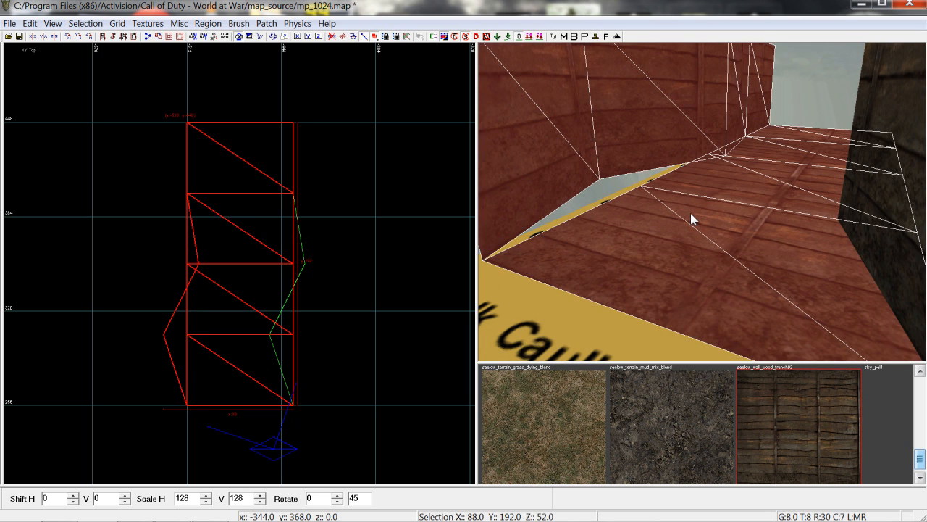
key(v)
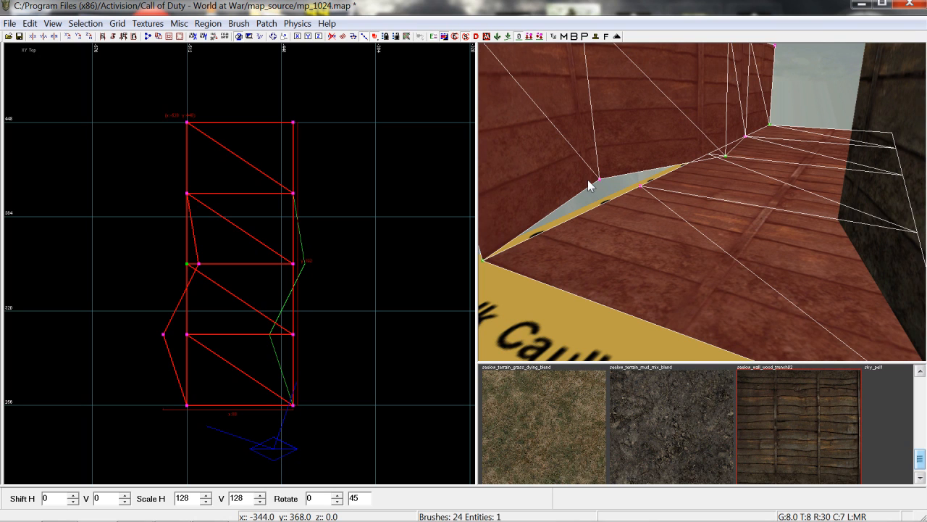
drag(567, 146, 670, 211)
key(w)
right_drag(673, 228, 672, 217)
drag(653, 170, 723, 217)
key(w)
right_drag(773, 149, 609, 224)
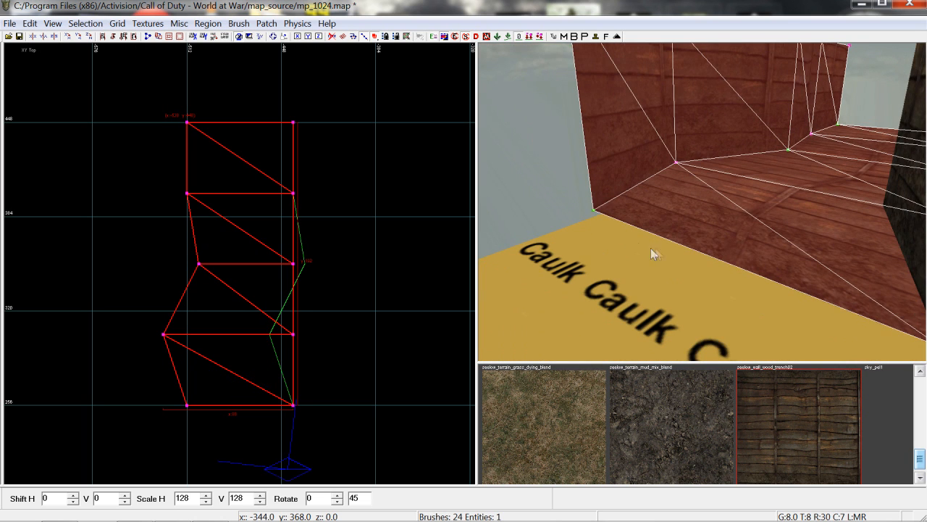
key(Escape)
Weld the floor patch's opposite edge vertices to the base of the copied wall, following its bends.
right_drag(725, 217, 784, 211)
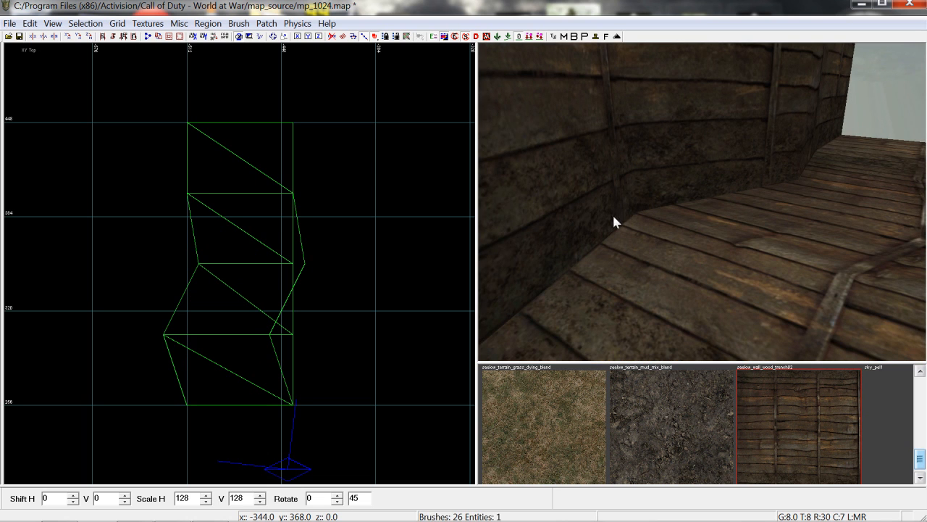
mouse_move(741, 234)
right_down()
mouse_move(793, 230)
mouse_move(741, 214)
mouse_move(768, 250)
right_up()
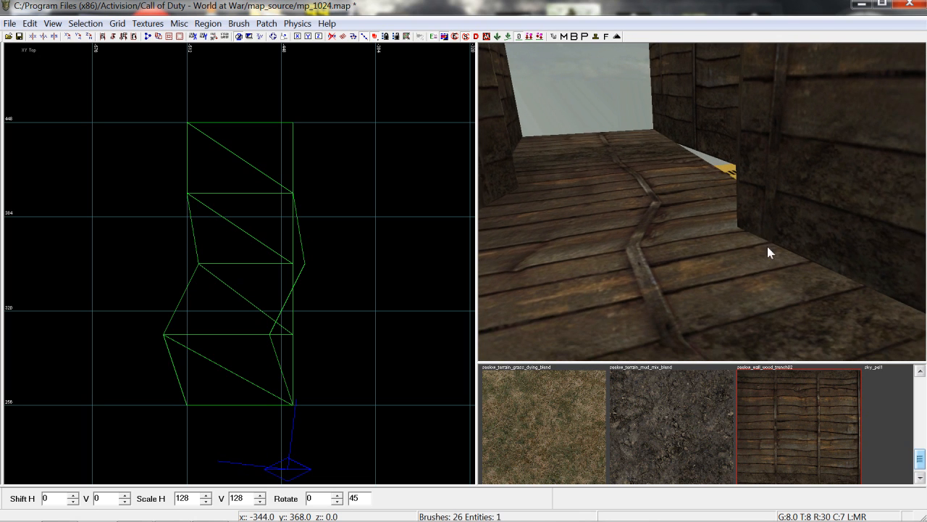
shift+click(732, 274)
key(v)
right_drag(732, 273, 768, 297)
drag(824, 226, 886, 255)
right_drag(886, 255, 732, 258)
key(w)
key(w)
right_drag(634, 205, 660, 185)
key(Escape)
Apply the kwai_terrain_dirt_drymud texture to the trench floor patch and deselect it.
click(692, 208)
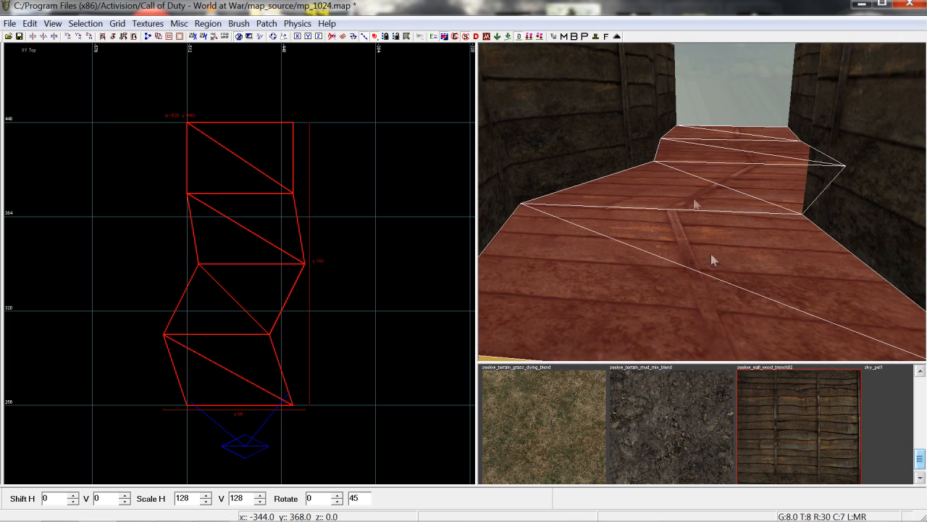
scroll(782, 401, up, 5)
scroll(783, 405, up, 1)
click(764, 407)
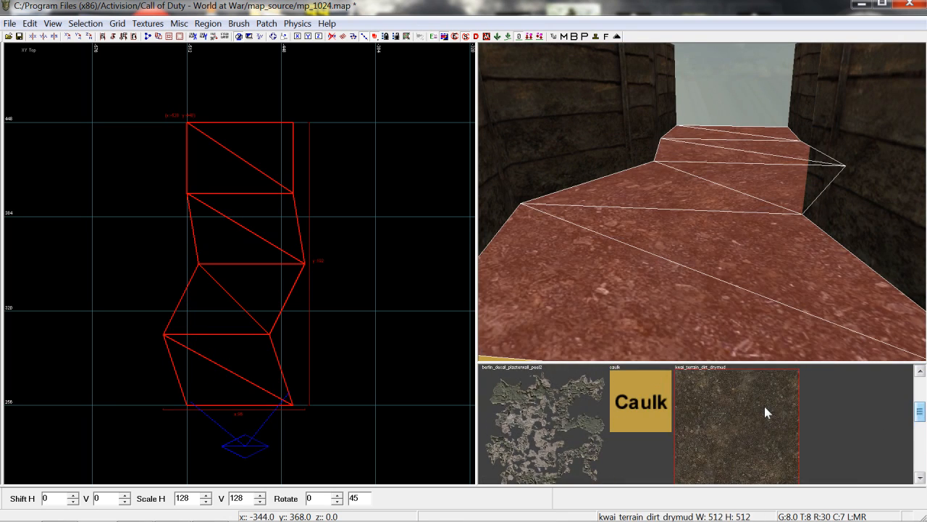
key(Escape)
mouse_move(740, 246)
right_down()
mouse_move(740, 279)
mouse_move(737, 256)
right_up()
right_drag(303, 268, 313, 261)
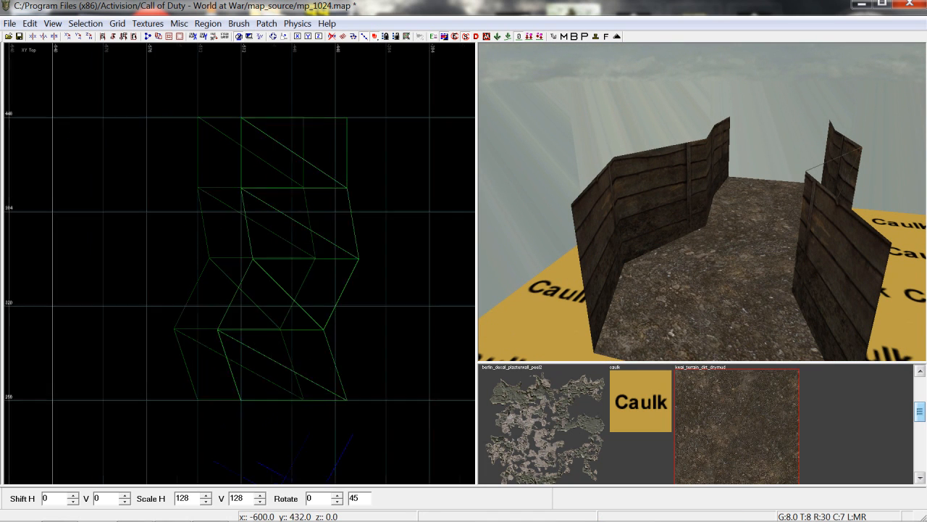
right_drag(73, 134, 146, 128)
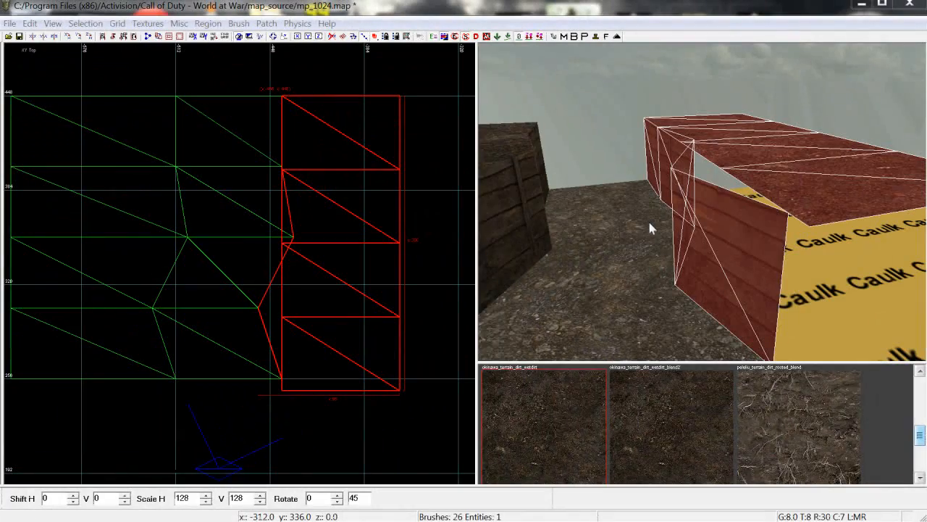
Weld the inner vertices of the ground patch on the positive X side to the top edge of its trench wall.
right_drag(664, 250, 542, 208)
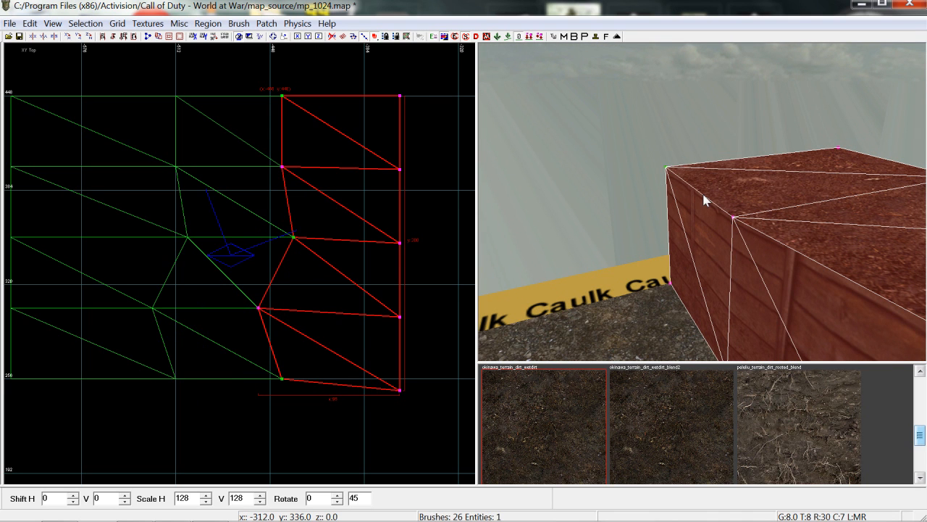
key(Escape)
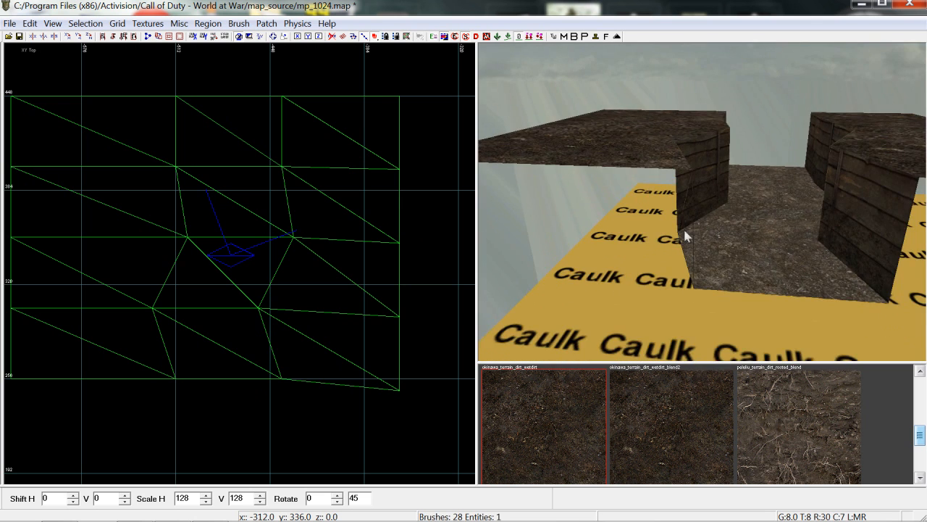
mouse_move(685, 230)
right_down()
mouse_move(714, 210)
mouse_move(732, 217)
mouse_move(670, 225)
mouse_move(697, 223)
mouse_move(687, 230)
right_up()
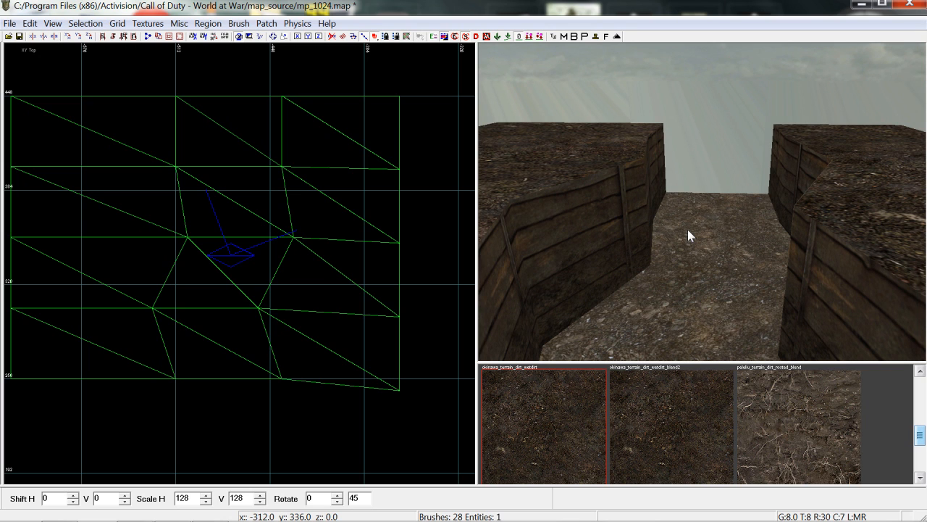
right_drag(688, 229, 670, 232)
Select the ground patch on the negative X side and split it with a new vertex column midway across.
click(618, 198)
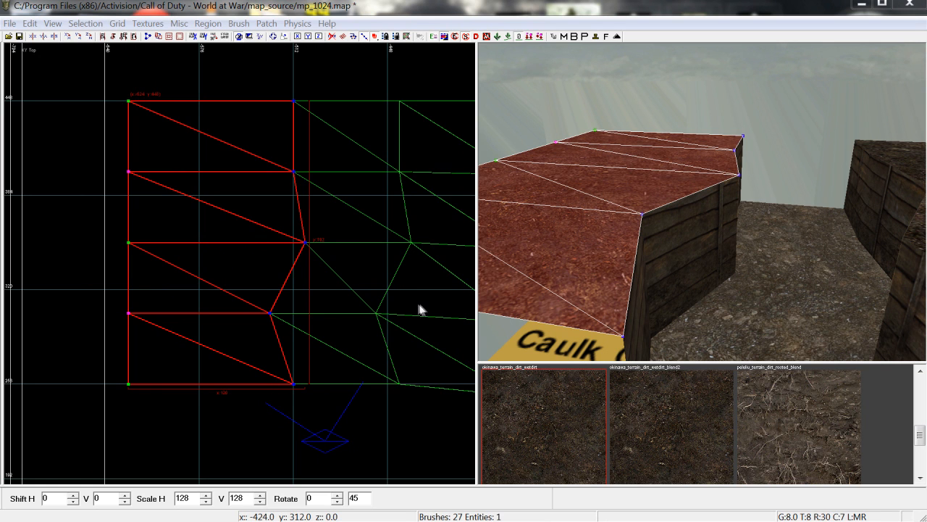
right_drag(362, 302, 366, 295)
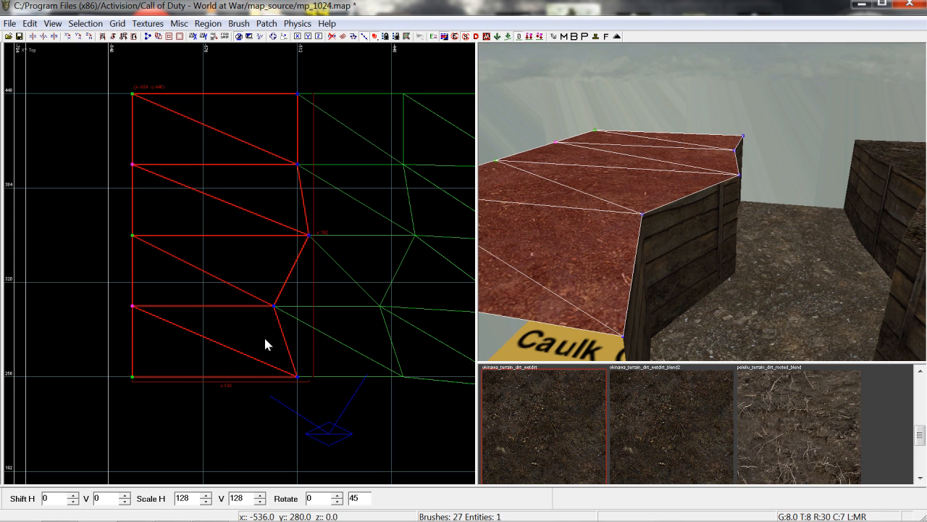
click(103, 349)
drag(78, 345, 340, 431)
key(shift+x)
right_drag(221, 407, 189, 355)
key(Escape)
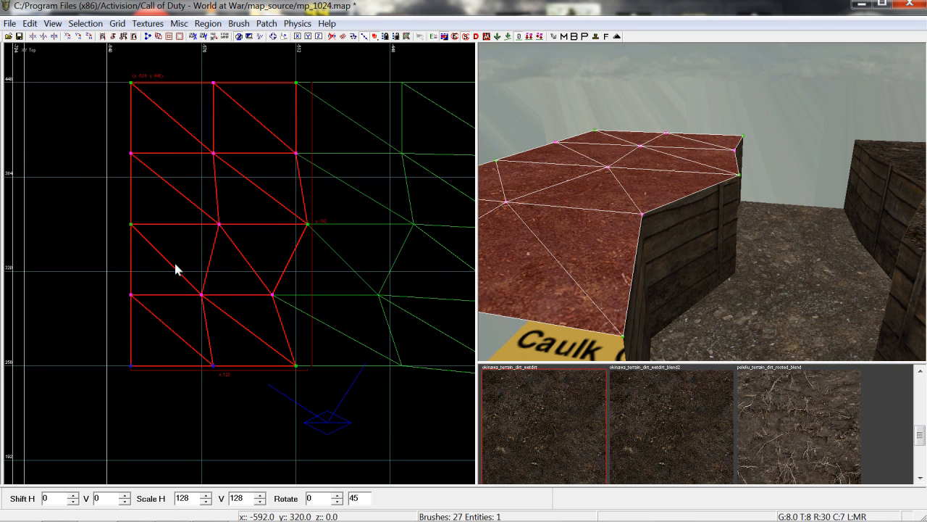
Split the ground patch again with a vertex column near the trench wall and a vertex row between its second and middle rows.
drag(184, 273, 314, 328)
key(shift+x)
right_drag(298, 382, 302, 405)
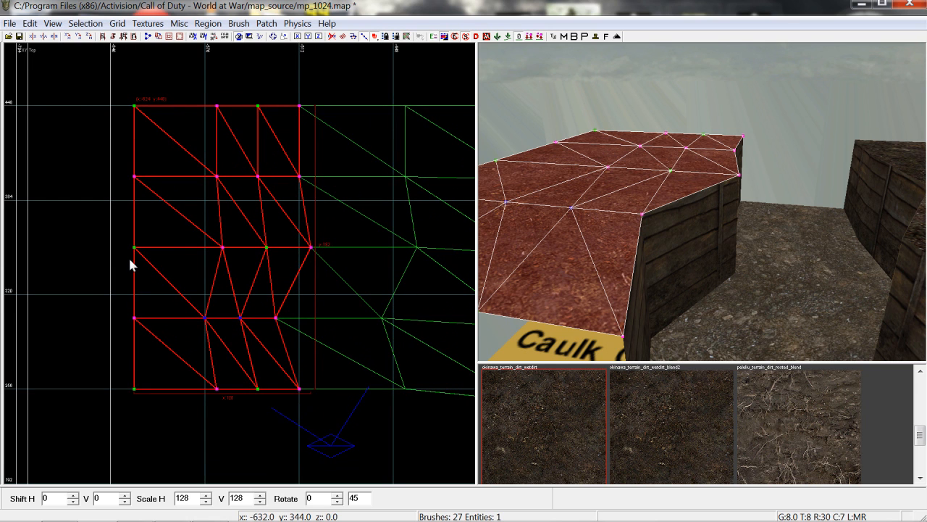
drag(180, 203, 232, 344)
key(shift+x)
Delete the extra vertex column near the trench wall and the extra vertex row from the ground patch.
mouse_move(617, 271)
right_down()
mouse_move(594, 210)
mouse_move(609, 224)
mouse_move(618, 273)
right_up()
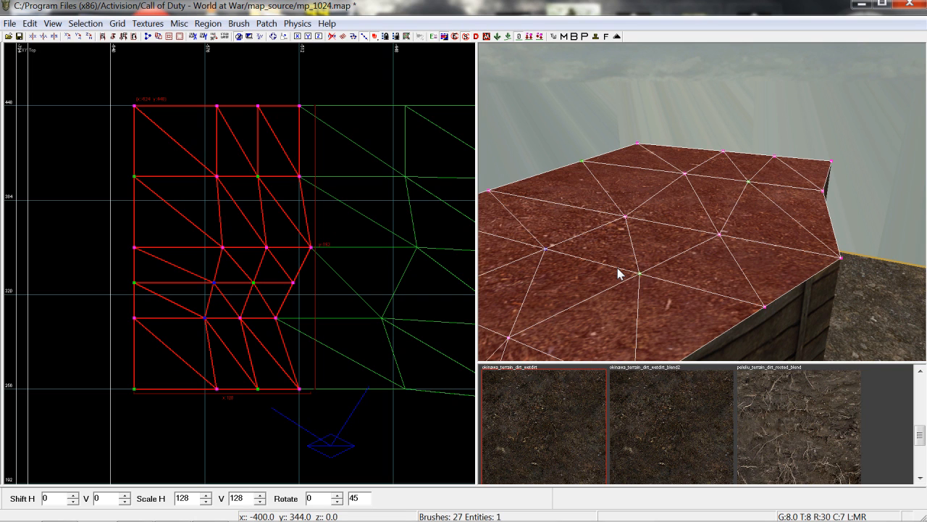
right_drag(642, 283, 634, 272)
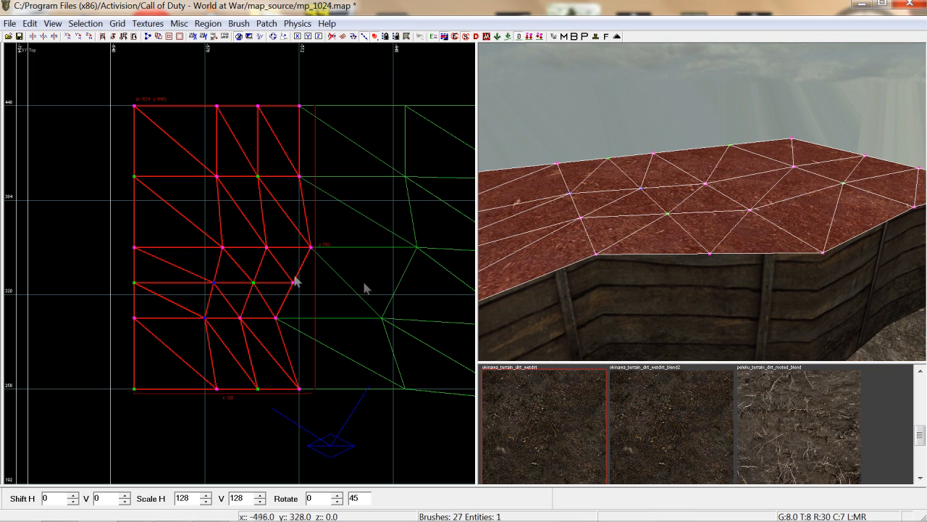
shift+click(253, 283)
key(ctrl+shift+KP_Subtract)
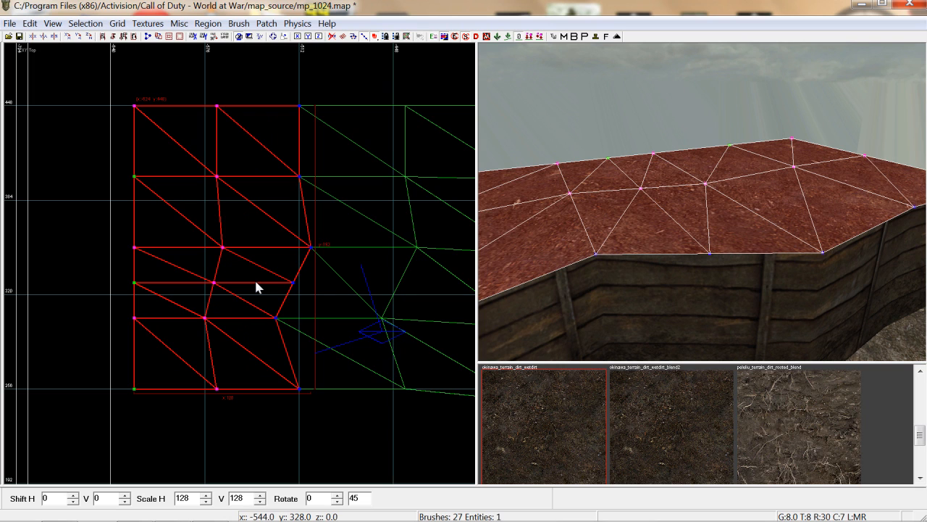
click(215, 283)
key(ctrl+KP_Subtract)
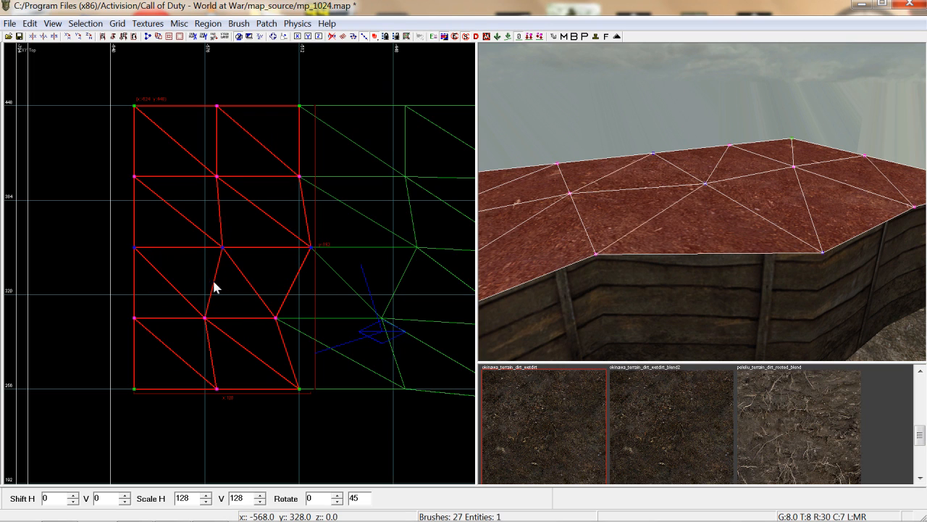
Examine how the dirt ground patch meets the top of the curved wooden wall.
mouse_move(720, 219)
right_down()
mouse_move(761, 181)
mouse_move(723, 233)
right_up()
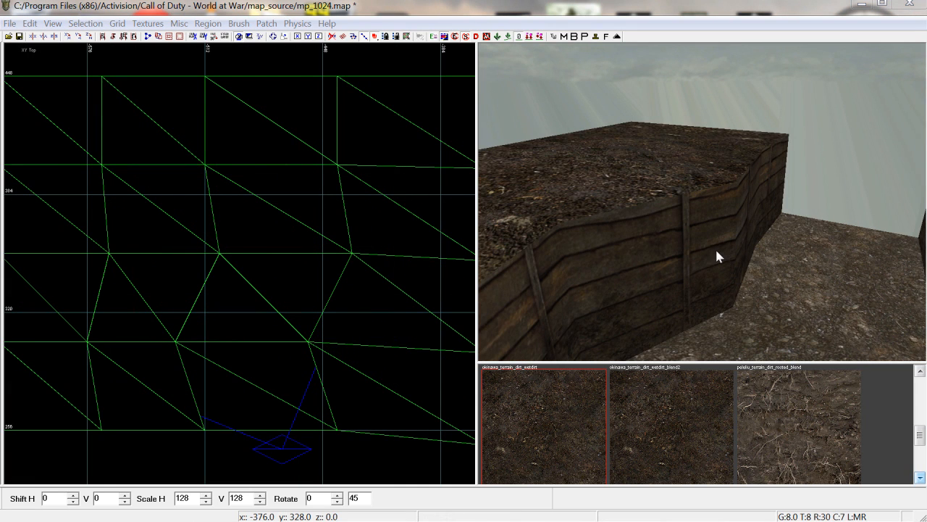
right_drag(716, 258, 719, 181)
shift+click(714, 251)
key(Escape)
shift+click(719, 159)
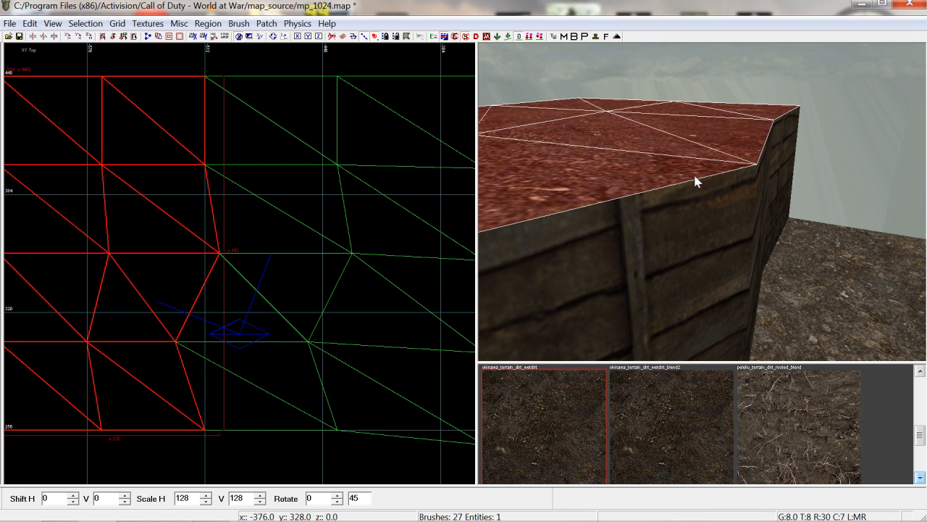
key(ctrl+Tab)
key(ctrl+Tab)
key(ctrl+Tab)
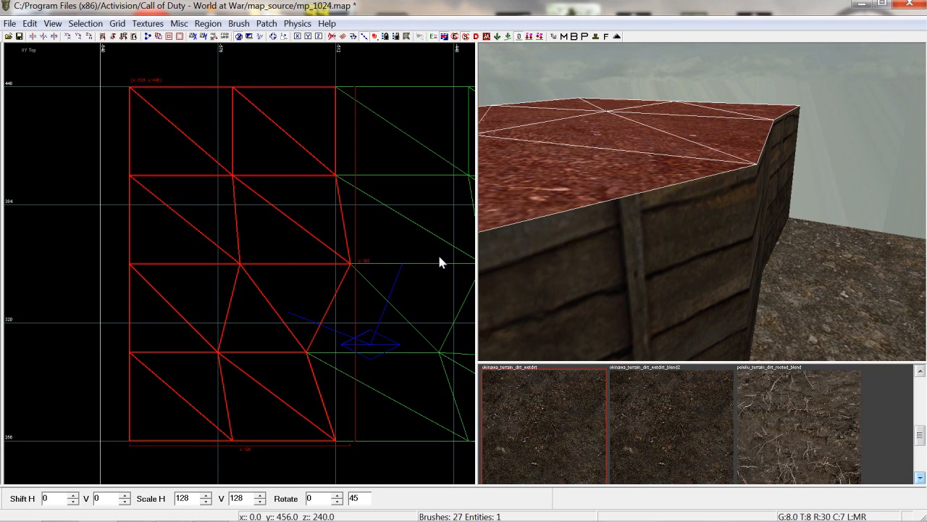
mouse_move(589, 210)
right_down()
mouse_move(604, 239)
mouse_move(604, 210)
right_up()
key(Escape)
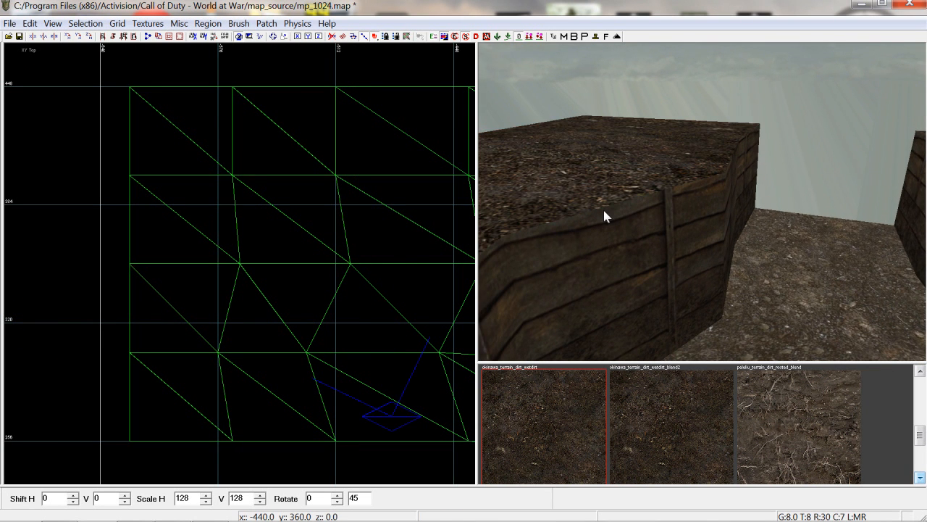
Select the negative X ground patch and split it with a vertex column between its middle column and the trench wall edge.
shift+click(618, 172)
right_drag(246, 288, 219, 280)
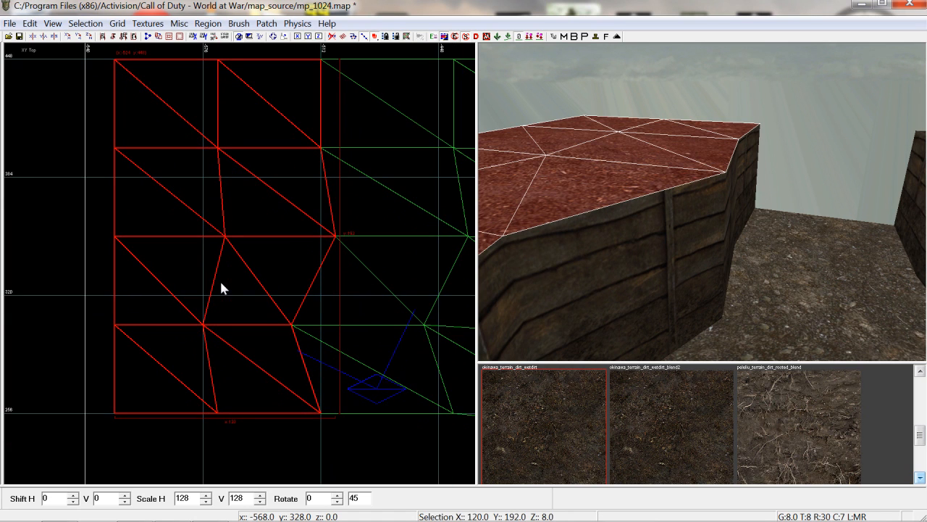
right_drag(221, 283, 219, 280)
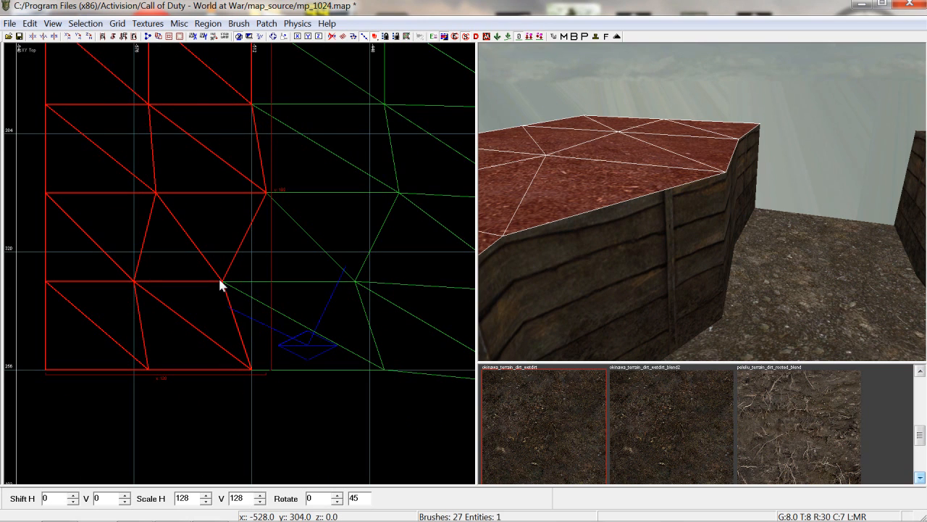
right_drag(234, 314, 231, 279)
scroll(178, 326, up, 1)
drag(134, 327, 351, 411)
key(shift+x)
scroll(253, 389, up, 1)
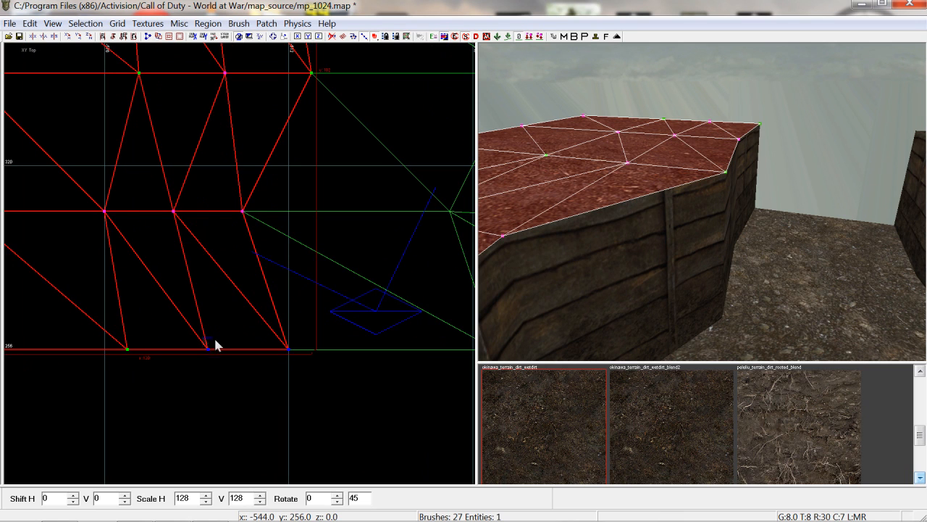
Split the ground patch near the trench wall again, adding two further vertex columns increasingly close to the wall edge.
key(shift+x)
drag(232, 320, 313, 370)
key(shift+x)
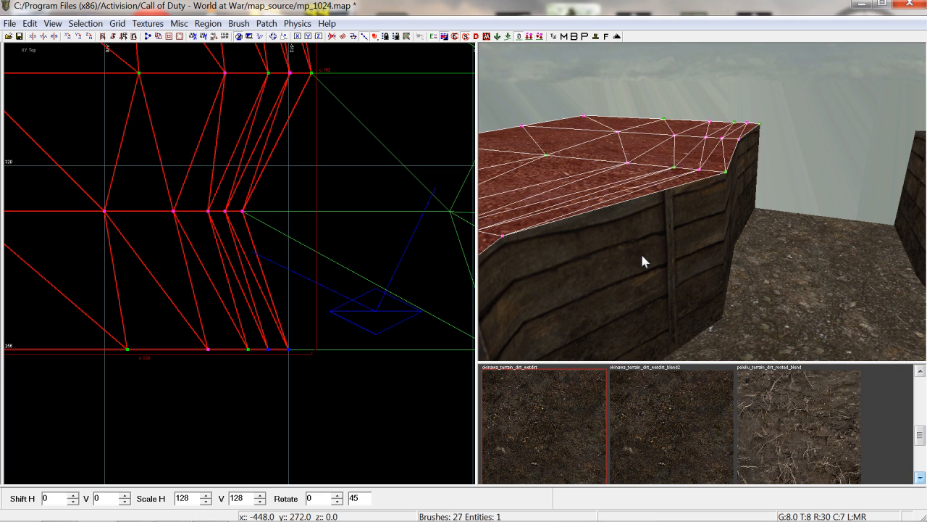
Delete the outer of the two new vertex columns, leaving only the one that borders the narrow strip along the trench wall.
right_drag(662, 256, 663, 257)
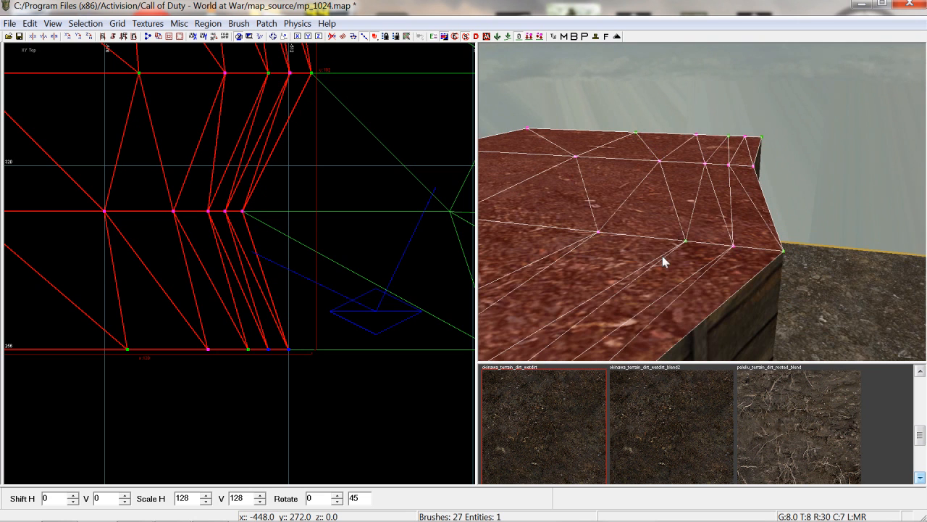
click(687, 241)
key(ctrl+shift+x)
right_drag(686, 241, 705, 227)
right_drag(695, 259, 714, 289)
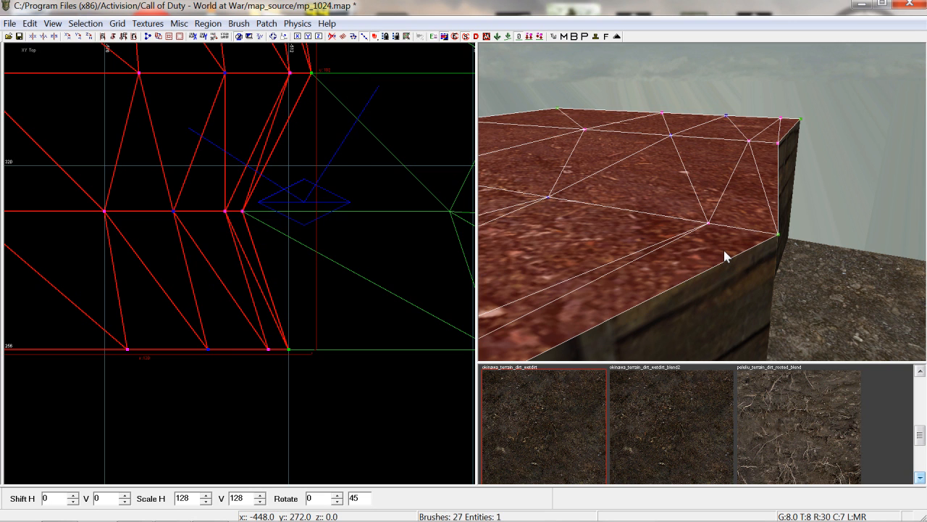
Separate the narrow strip beside the trench wall from the ground patch, making it its own patch.
key(Escape)
mouse_move(724, 249)
right_down()
mouse_move(719, 297)
mouse_move(723, 246)
right_up()
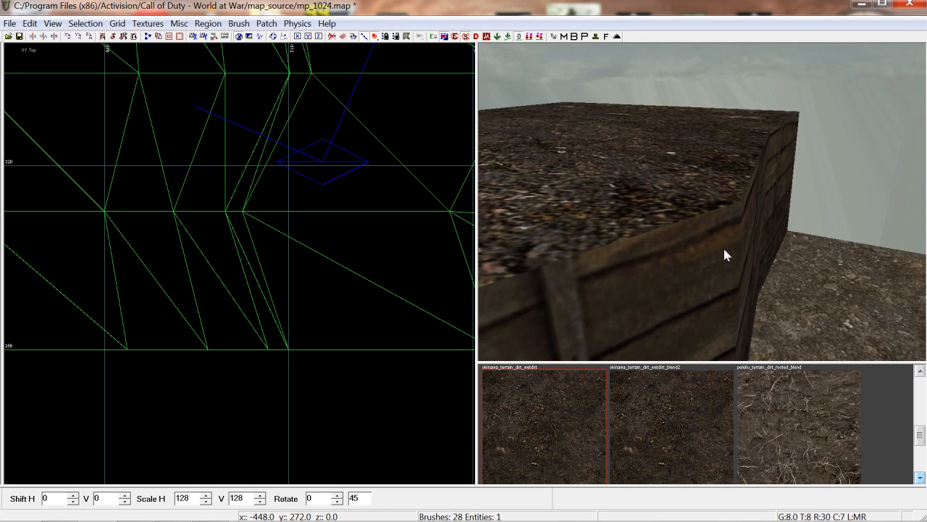
shift+click(705, 187)
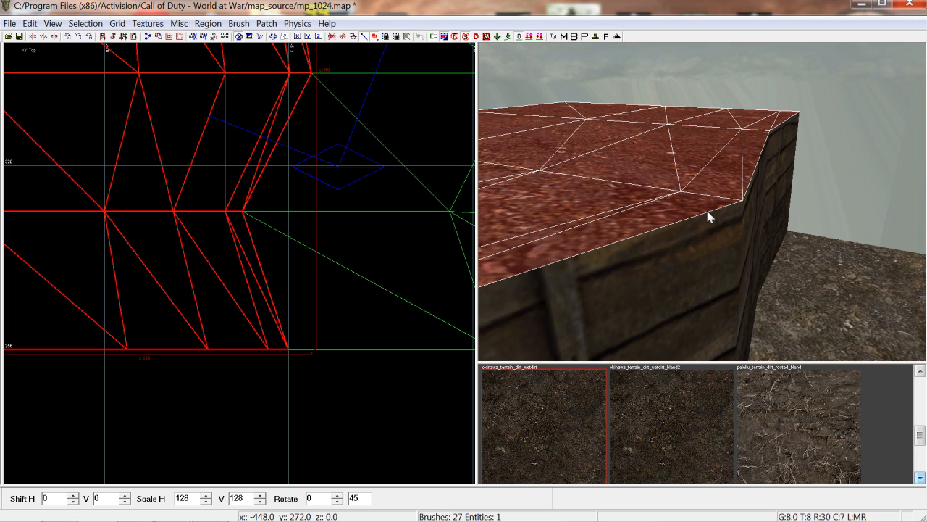
key(v)
key(Escape)
Apply the seelow_wall_wood_trench02 texture to the narrow strip patch along the top of the wall.
shift+click(714, 183)
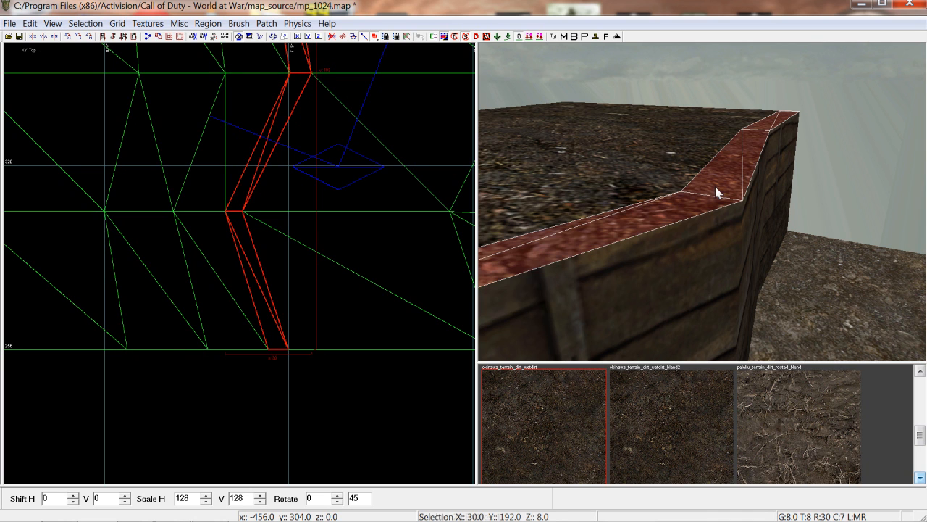
scroll(696, 433, down, 3)
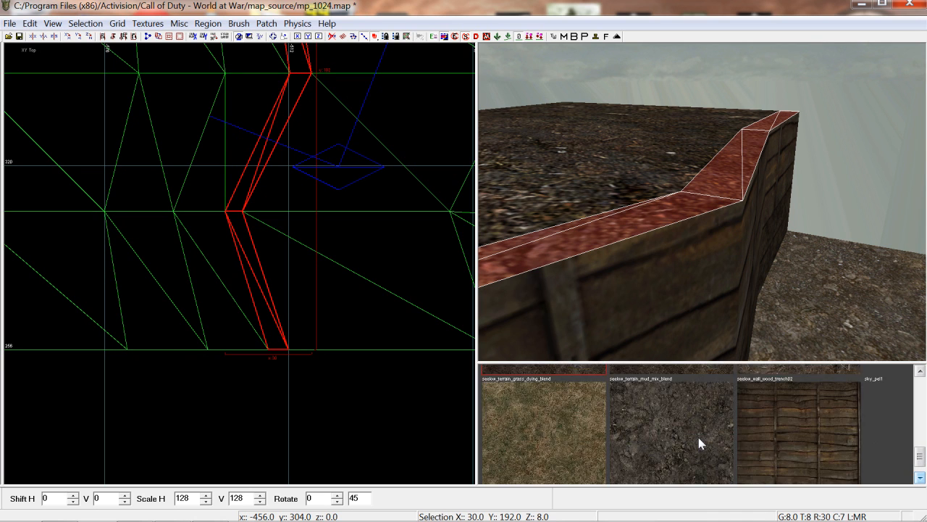
click(802, 456)
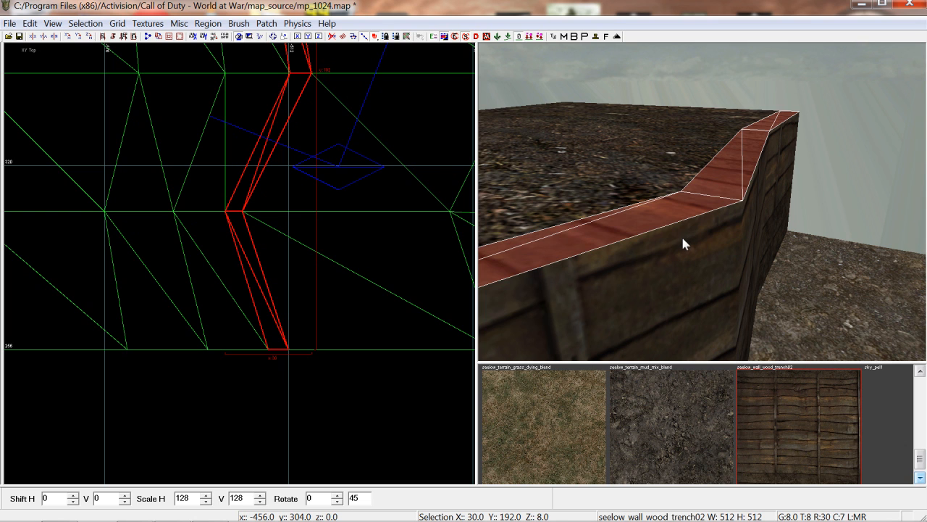
right_drag(689, 240, 673, 227)
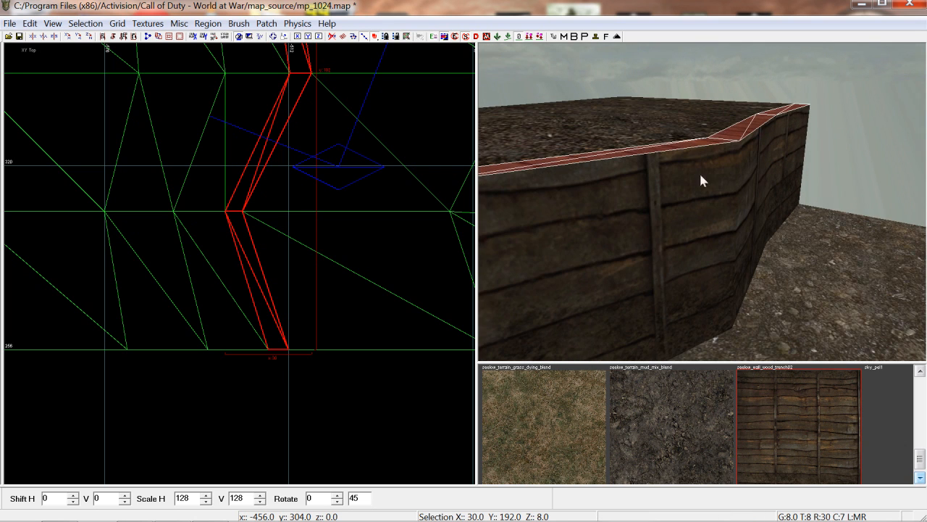
right_drag(726, 195, 697, 145)
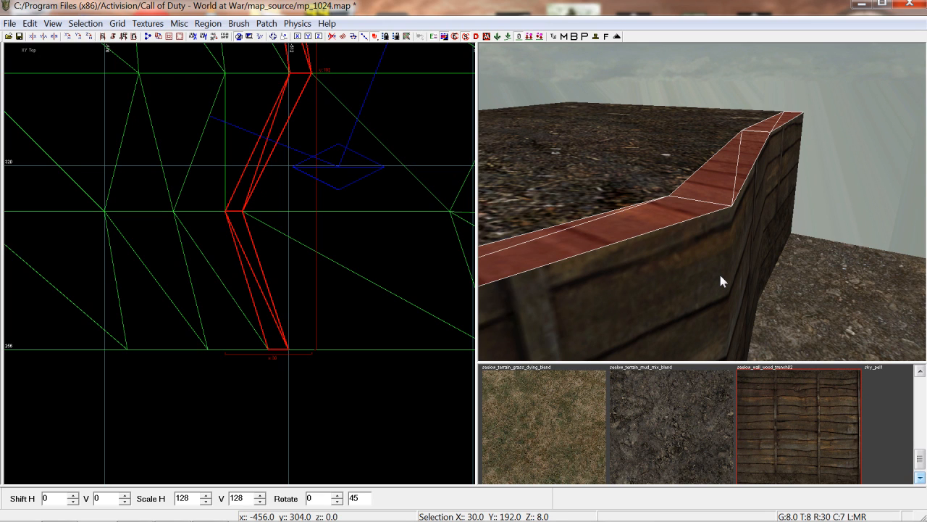
right_drag(722, 268, 722, 302)
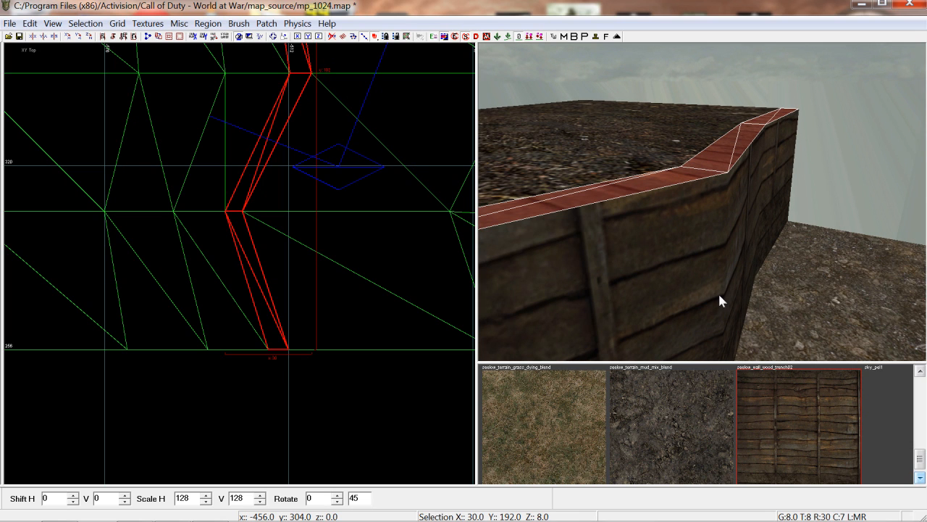
Add the curved wall patch to the strip selection and rotate the wood texture on both patches.
shift+click(703, 276)
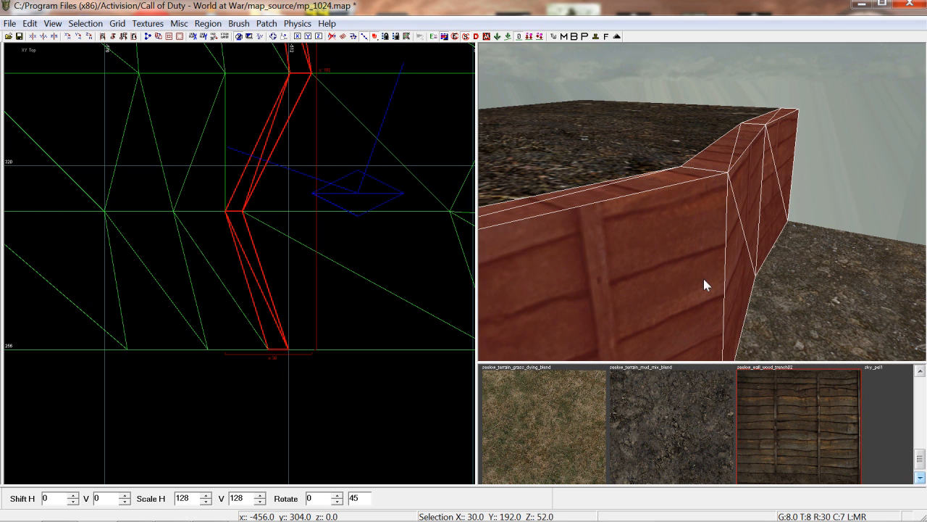
right_drag(730, 276, 724, 269)
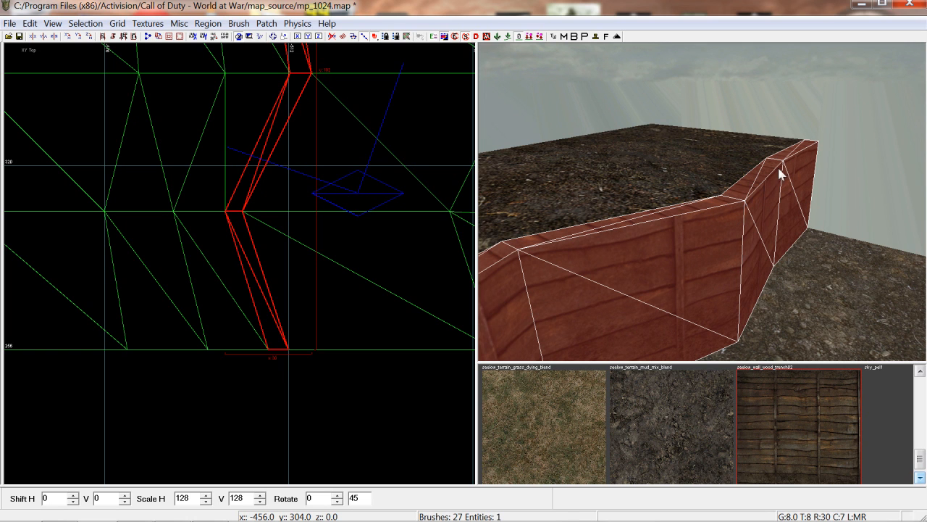
right_drag(733, 232, 797, 232)
right_drag(733, 223, 839, 225)
right_drag(726, 205, 753, 232)
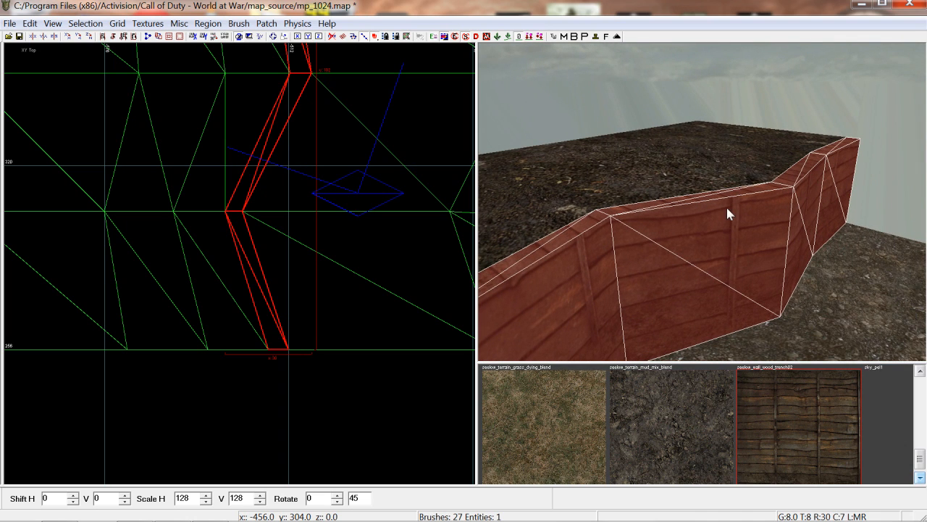
key(shift+Page_Down)
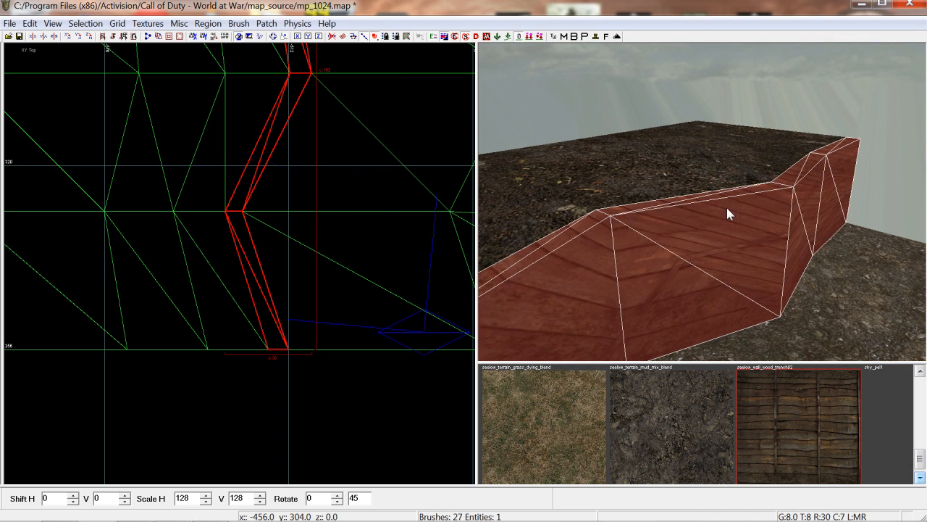
right_drag(720, 265, 731, 261)
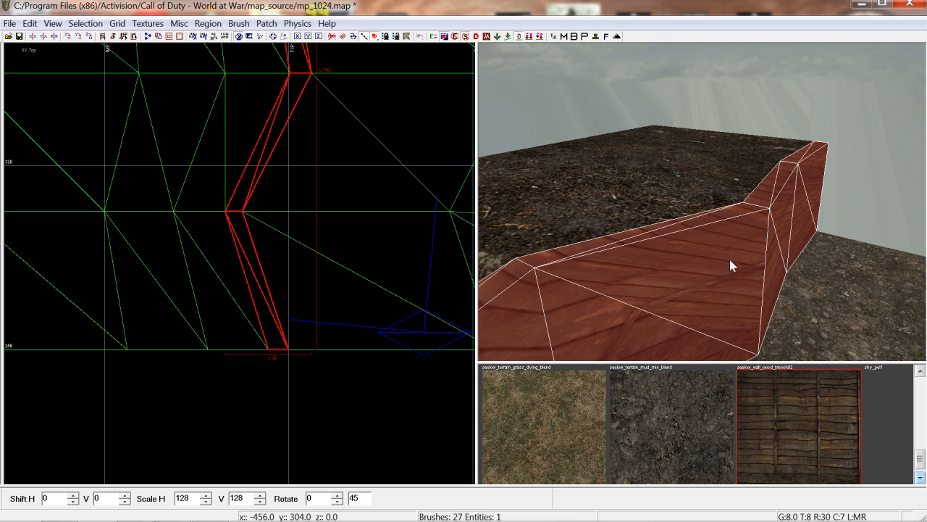
Select only the curved wall patch and apply Natural patch texturing to it.
key(Escape)
right_drag(730, 260, 729, 253)
shift+click(724, 197)
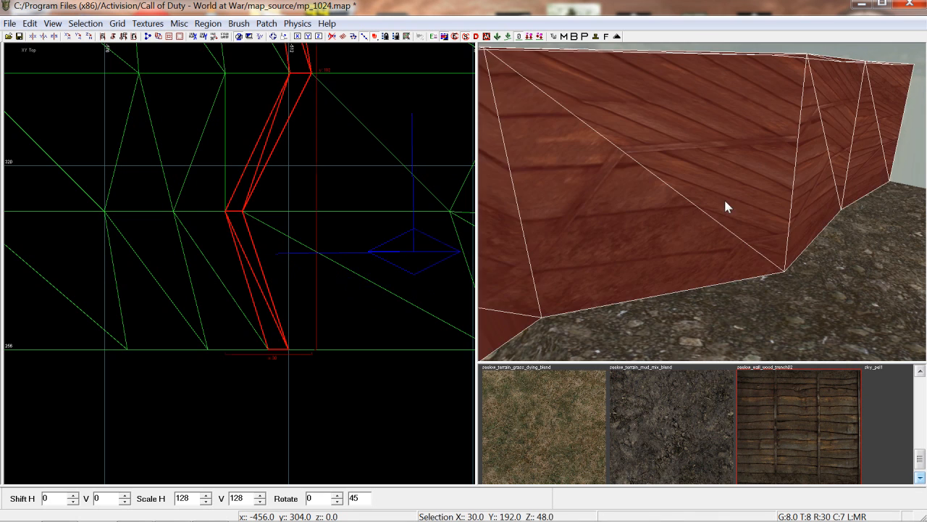
right_drag(727, 212, 729, 208)
key(s)
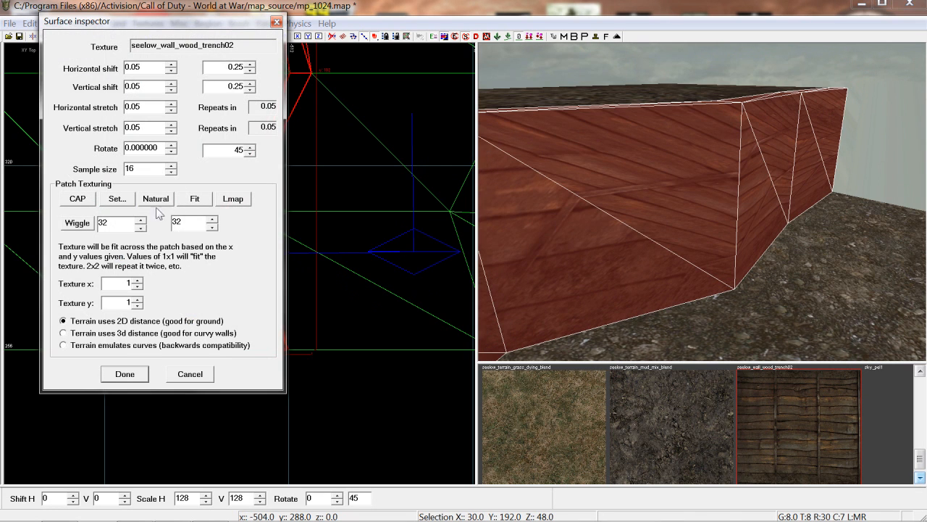
click(157, 199)
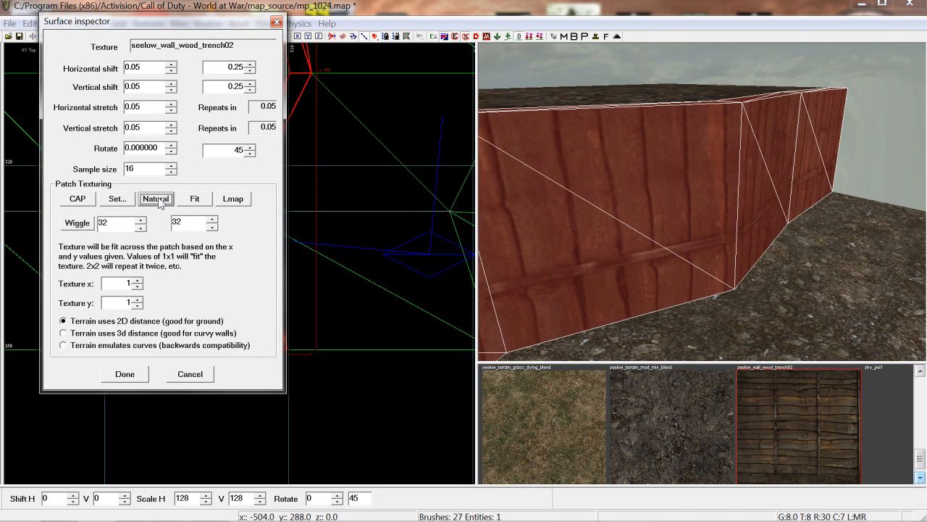
click(125, 374)
right_drag(594, 275, 597, 274)
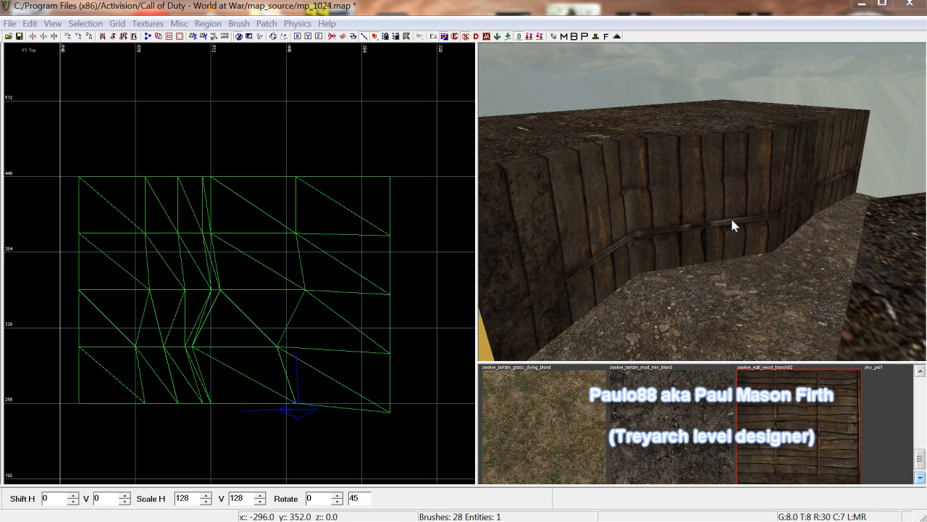
Examine the board direction on the curved wall, its surface settings and the patch layout seen from above.
right_drag(734, 256, 752, 247)
shift+click(751, 248)
key(s)
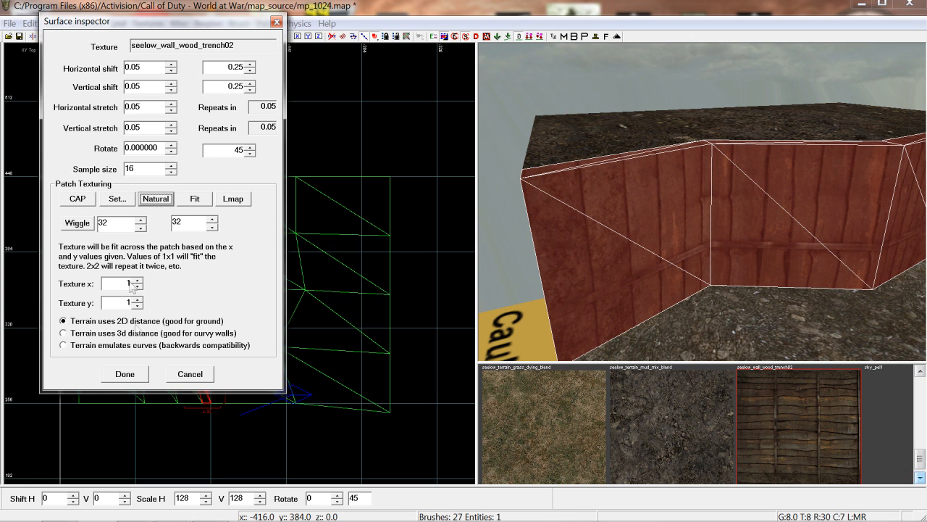
click(134, 375)
right_drag(654, 269, 699, 263)
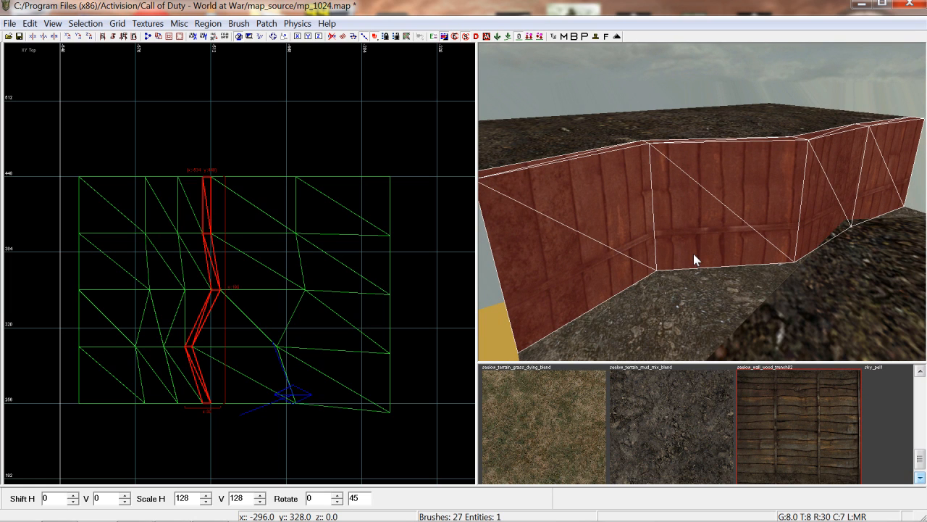
right_drag(300, 283, 301, 283)
key(Escape)
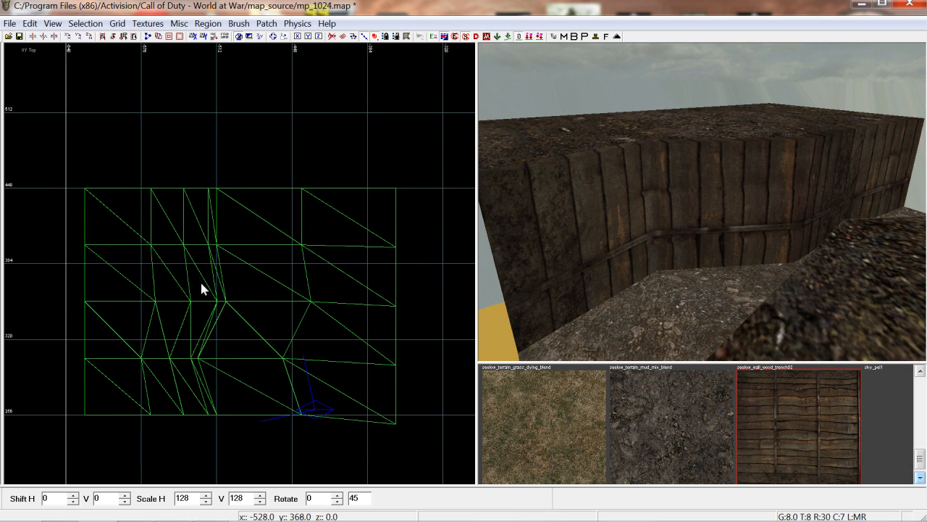
right_drag(201, 289, 196, 275)
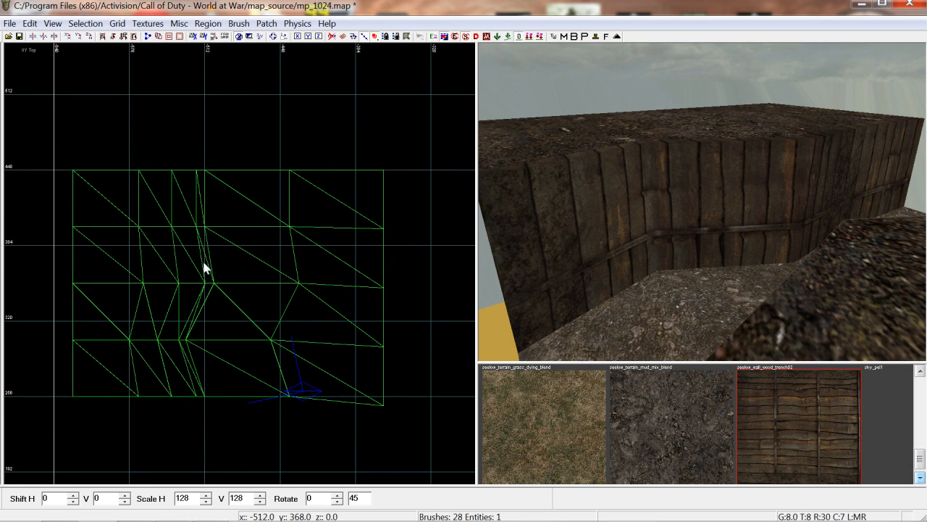
mouse_move(130, 253)
right_down()
mouse_move(166, 259)
mouse_move(142, 249)
right_up()
scroll(141, 248, up, 1)
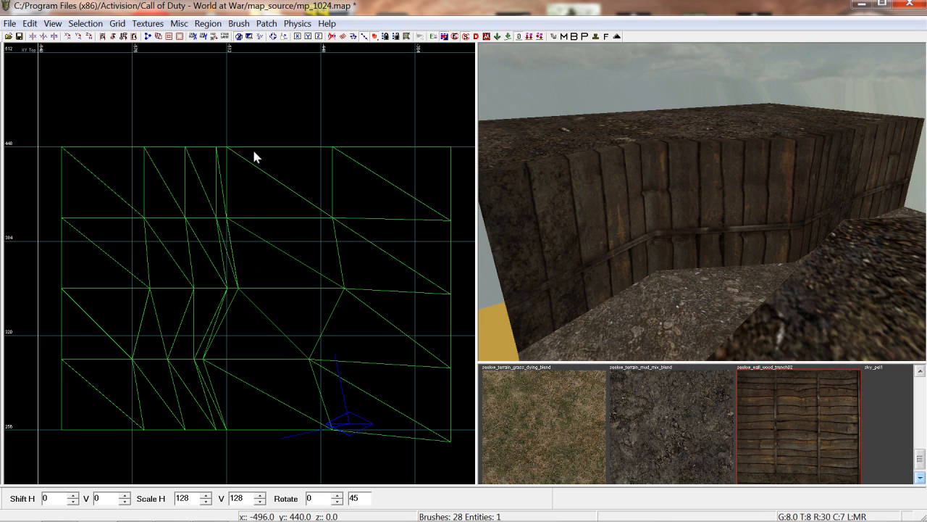
Select the curved wall patch, face it at a different camera angle and reapply Natural patch texturing so the boards run horizontally.
shift+click(615, 226)
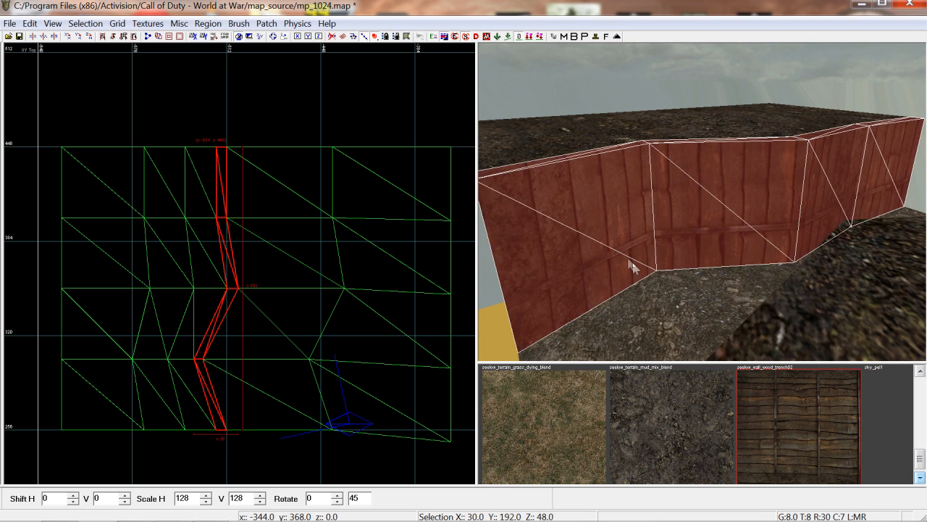
right_drag(629, 262, 557, 283)
right_drag(623, 319, 641, 326)
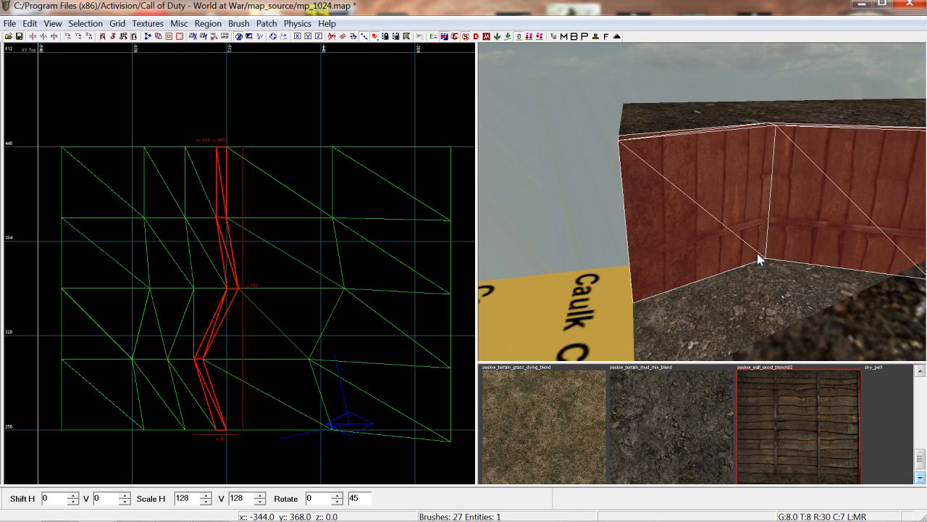
right_drag(757, 253, 782, 255)
right_drag(707, 264, 691, 234)
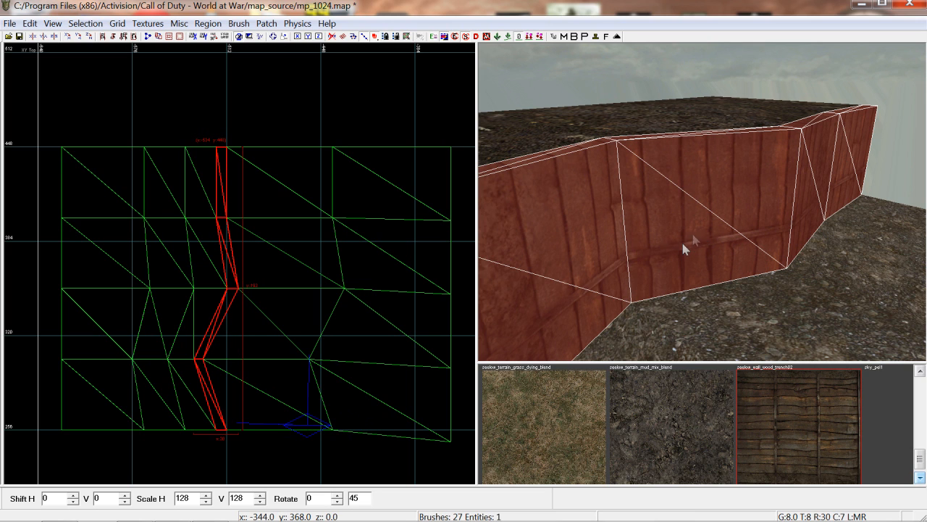
key(s)
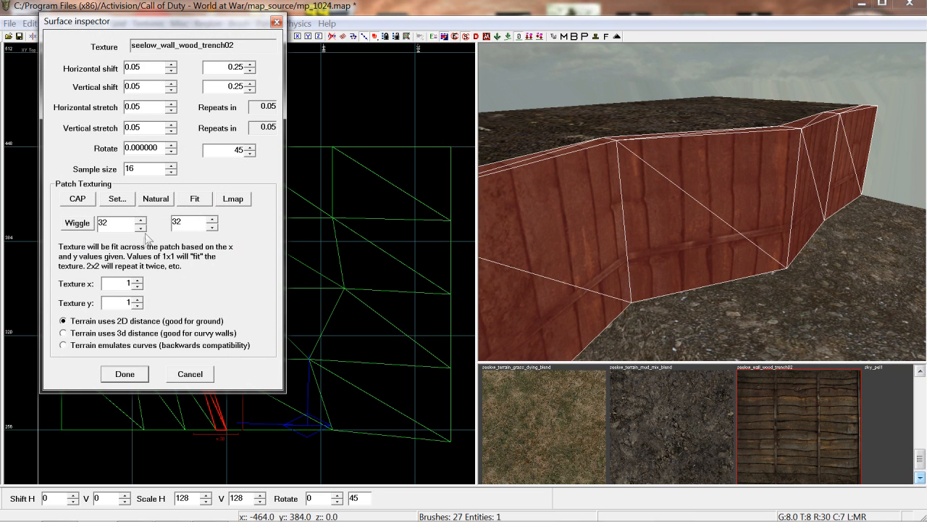
click(156, 198)
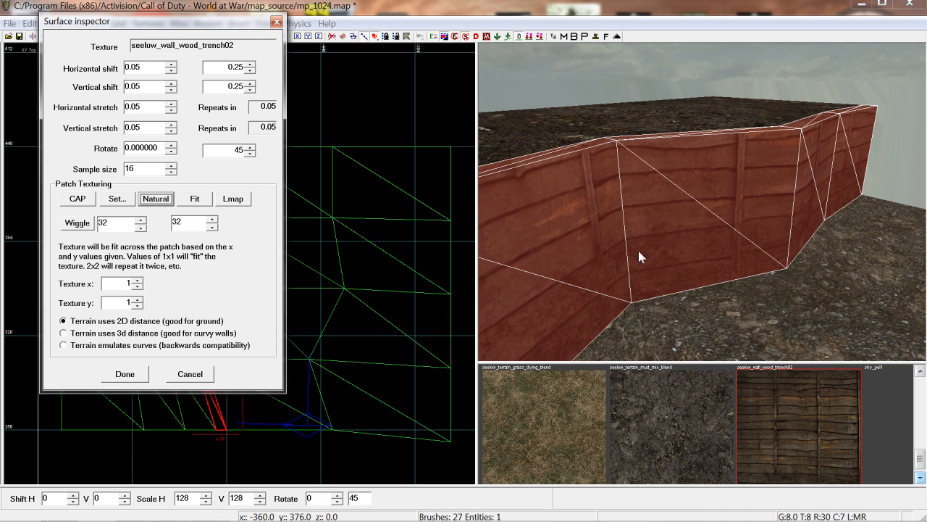
Reapply Natural patch texturing to the wall from two more camera angles, finishing with the boards running horizontally.
mouse_move(703, 235)
right_down()
mouse_move(708, 226)
mouse_move(713, 237)
right_up()
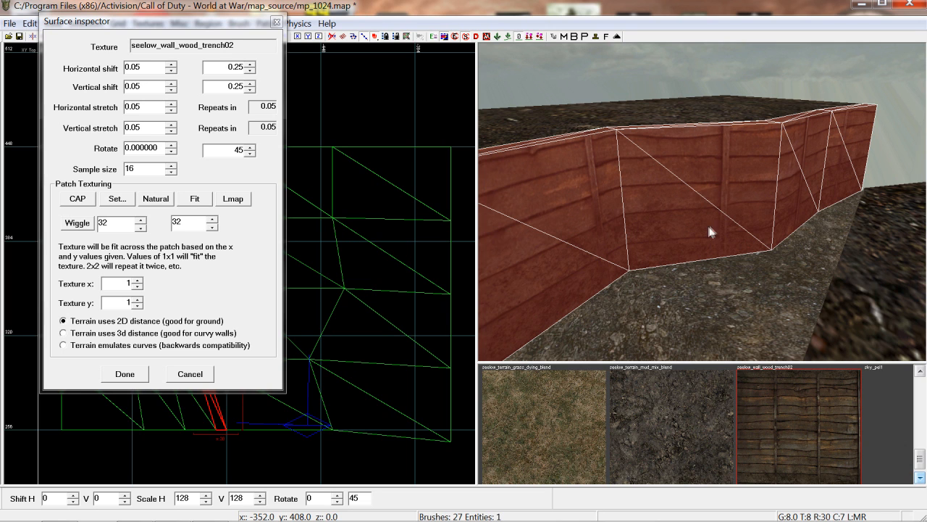
right_drag(712, 232, 844, 224)
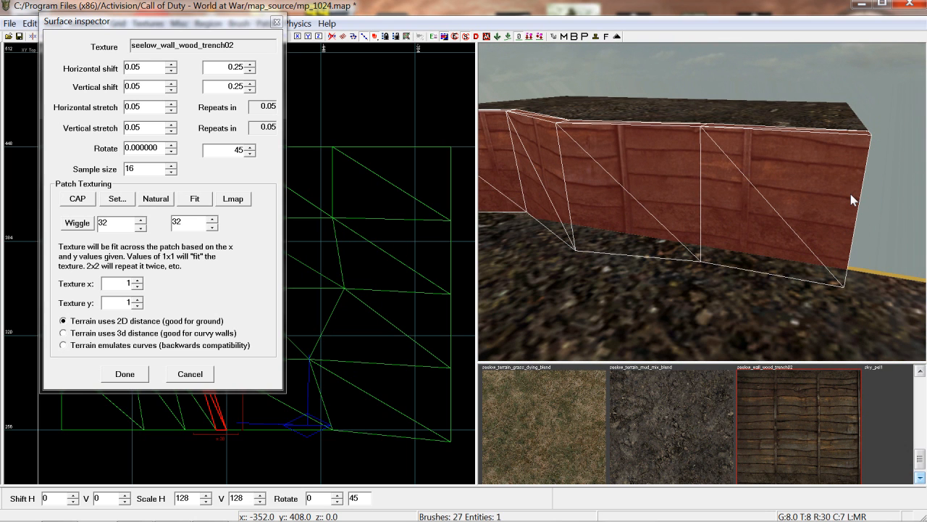
click(164, 204)
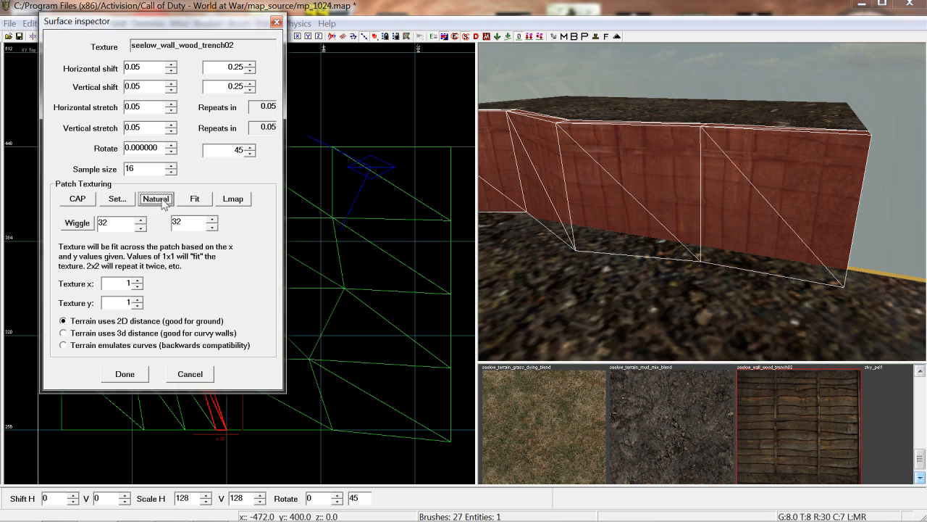
right_drag(721, 233, 815, 207)
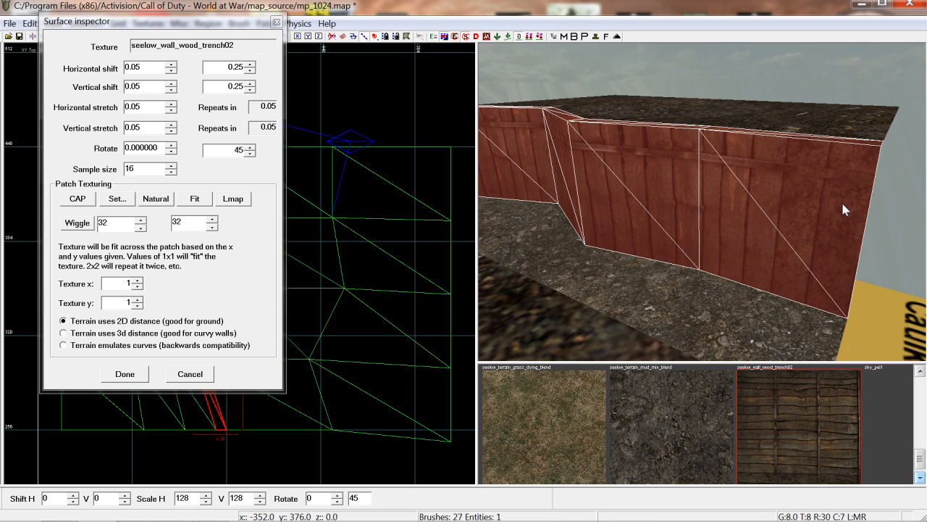
click(158, 202)
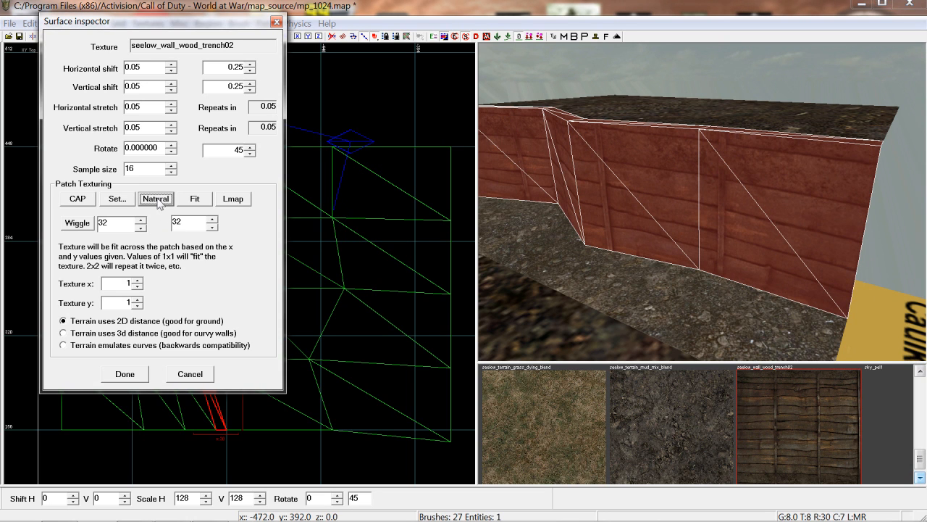
Reapply Natural patch texturing to the curved wall from the current camera angle, accept the surface settings and clear the selection.
click(594, 201)
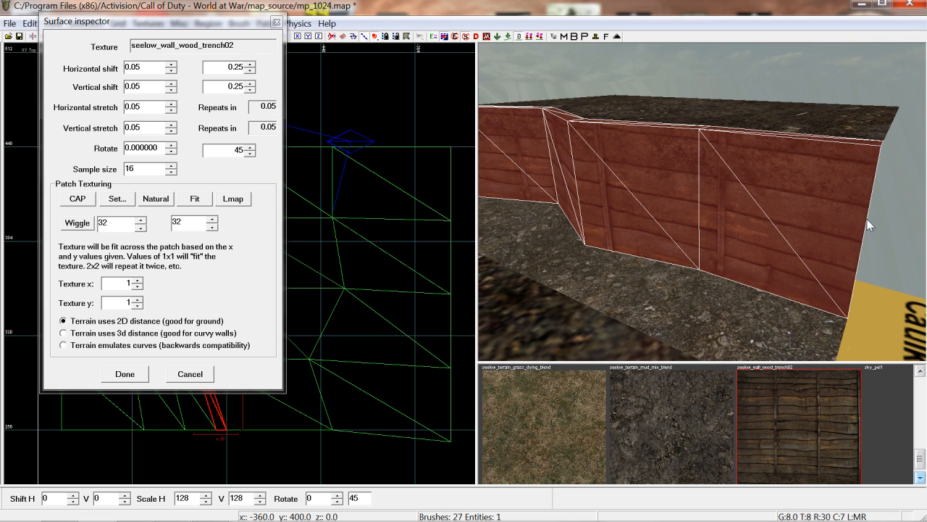
click(159, 199)
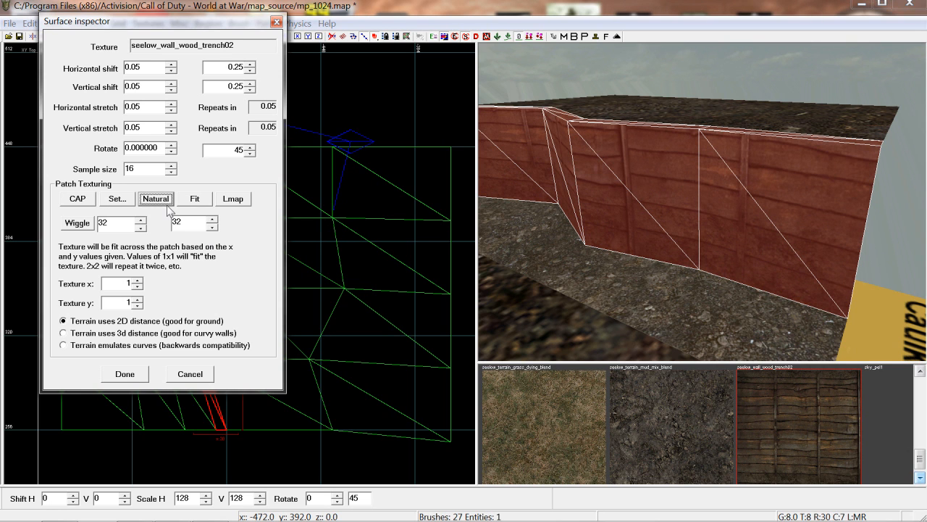
click(125, 374)
key(Escape)
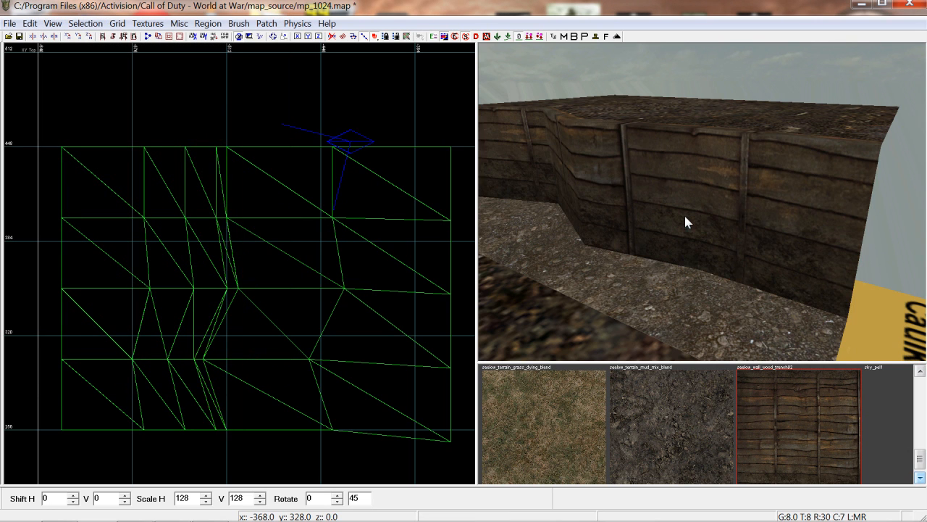
Examine the curved wall and its wooden top edge from several angles, including how their patches and vertices meet.
right_drag(669, 228, 753, 228)
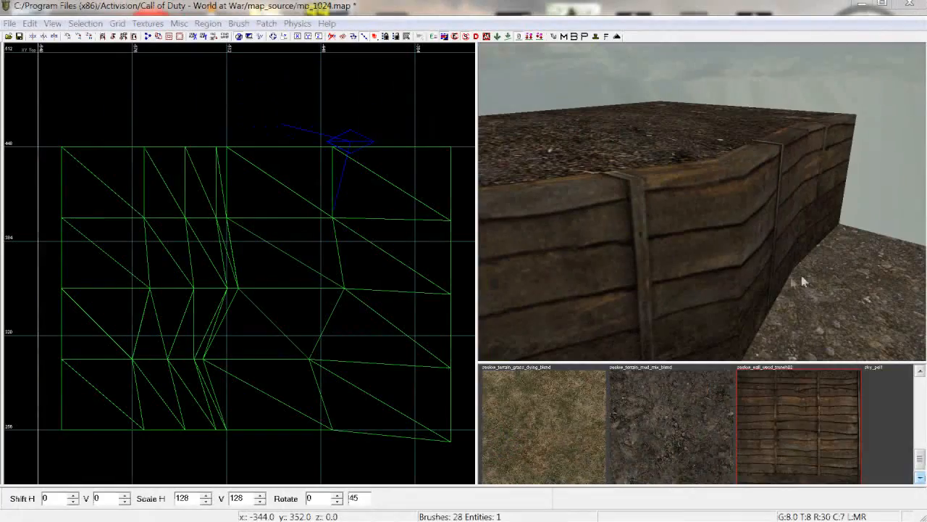
mouse_move(789, 260)
right_down()
mouse_move(753, 257)
mouse_move(789, 256)
right_up()
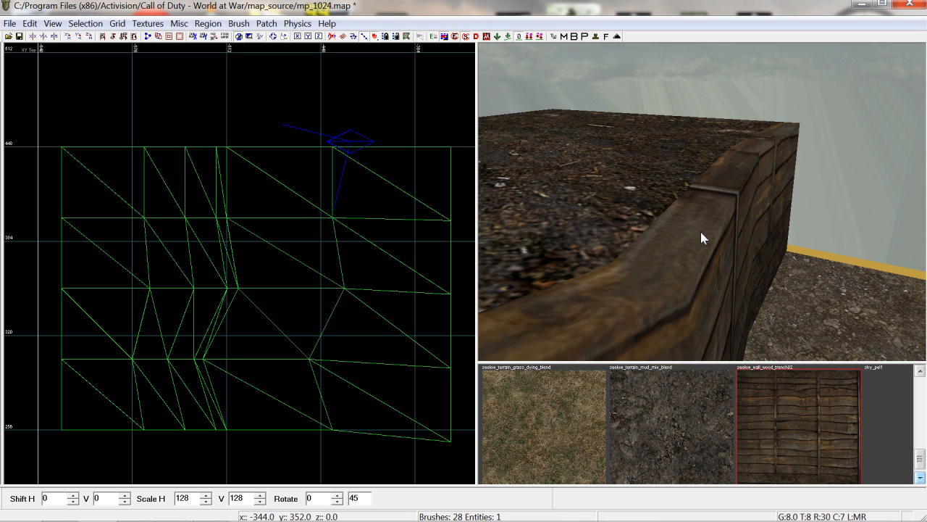
right_drag(701, 233, 696, 256)
shift+click(696, 257)
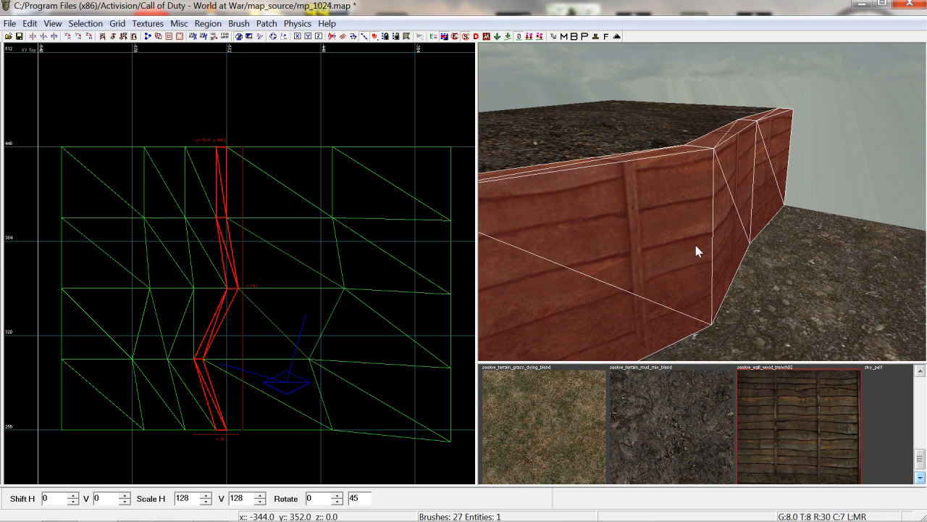
right_drag(703, 248, 705, 246)
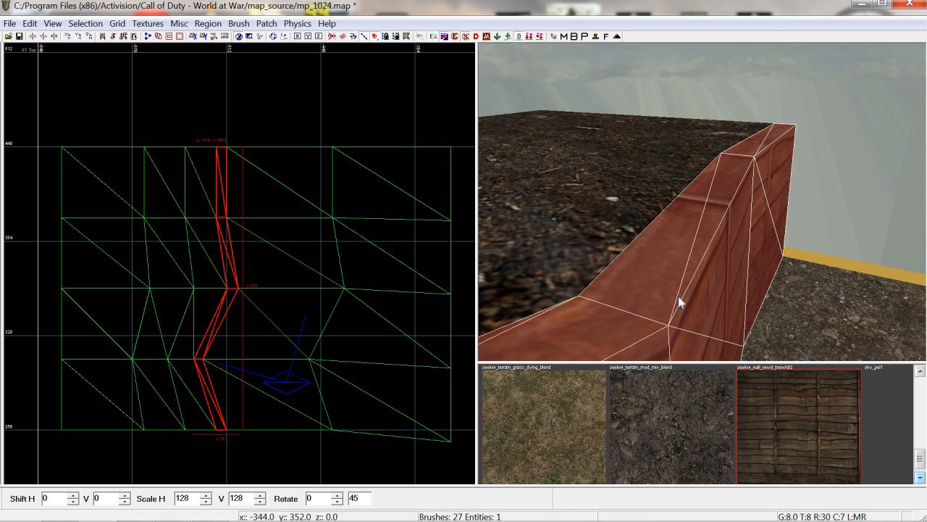
right_drag(680, 288, 689, 288)
key(v)
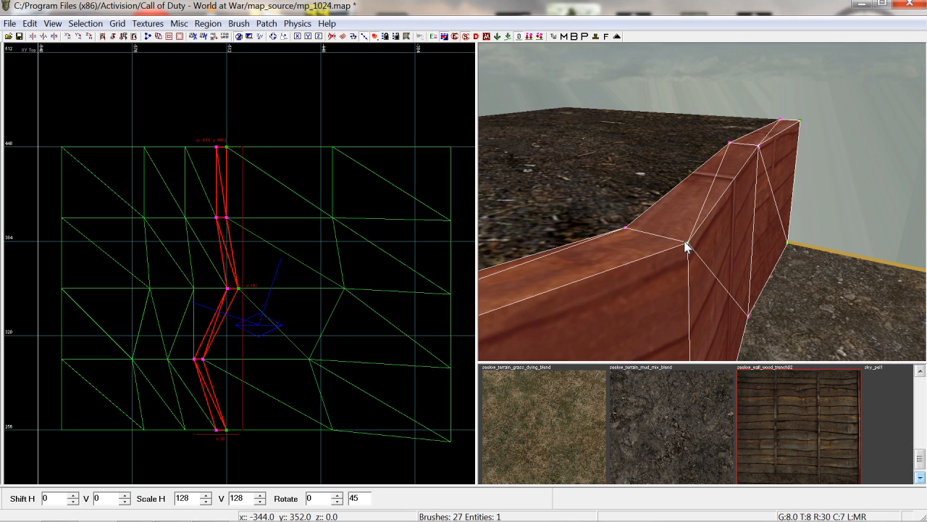
key(Escape)
Duplicate only the wooden strip along the wall's top edge and apply okinawa_terrain_dirt_wetdirt_blend2 to the copy.
shift+click(675, 224)
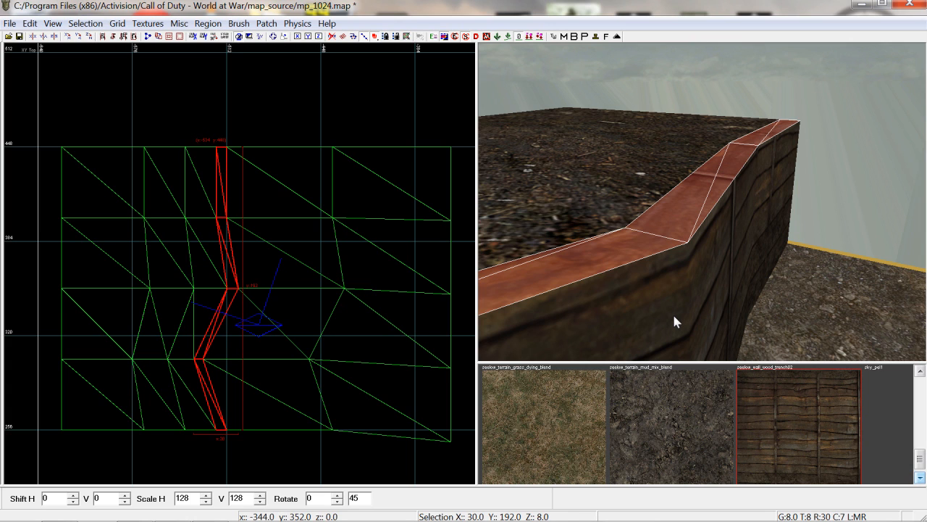
scroll(639, 391, up, 2)
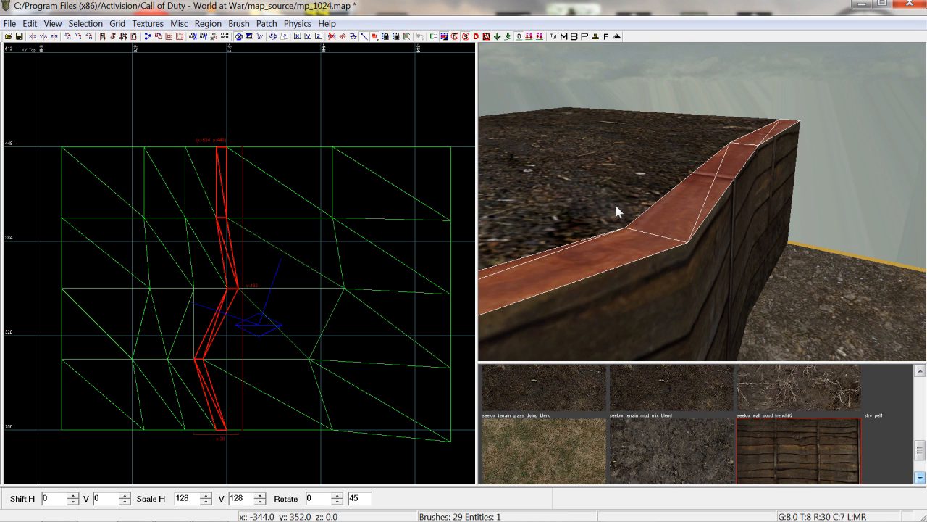
scroll(652, 405, up, 2)
click(668, 387)
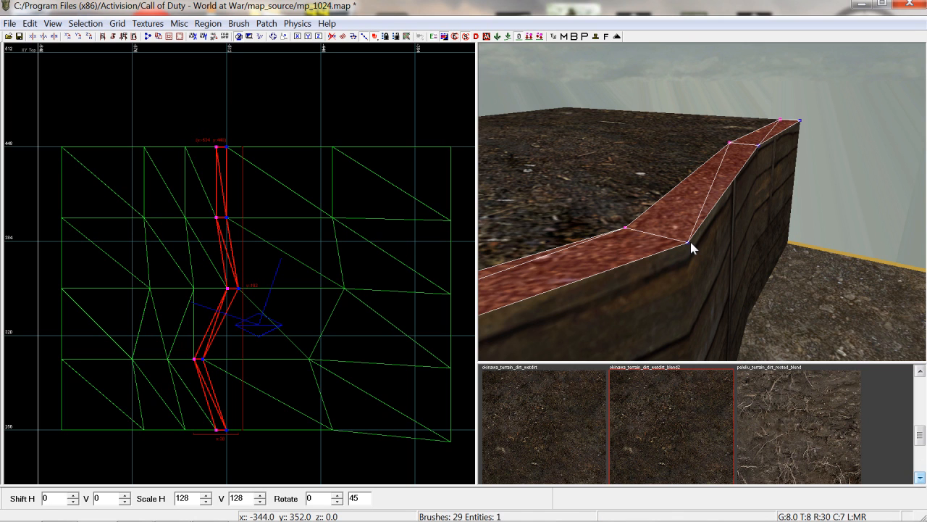
Fade the dirt strip toward the trench by setting the alpha of its trench-side vertices to 0.
right_drag(715, 243, 746, 213)
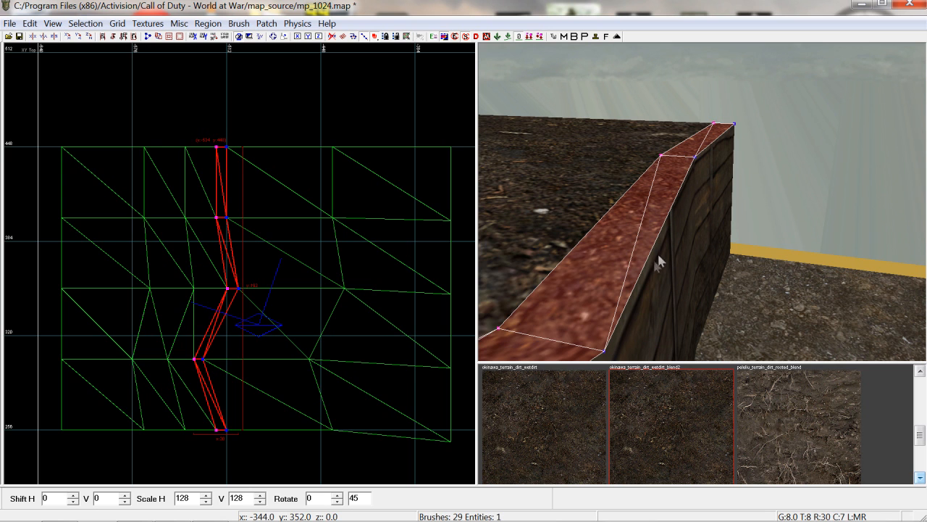
mouse_move(718, 195)
right_down()
mouse_move(710, 199)
mouse_move(717, 196)
right_up()
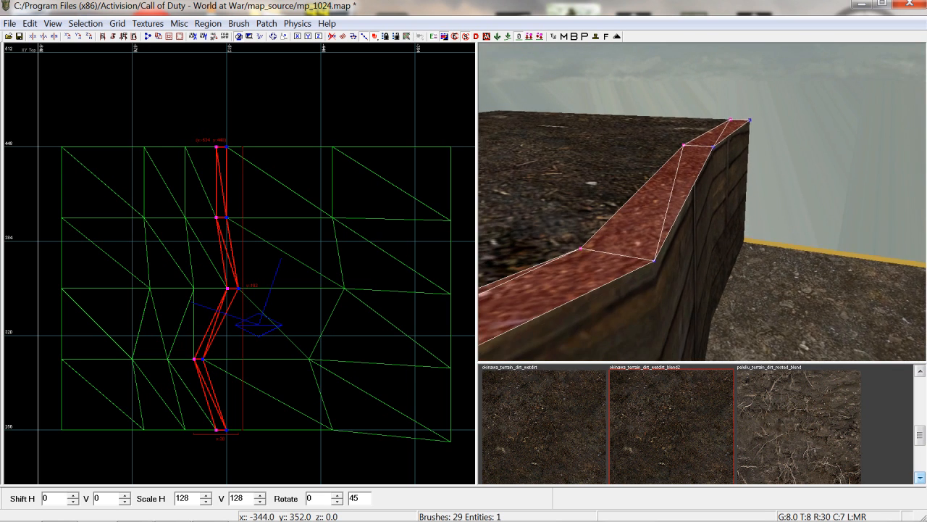
key(g)
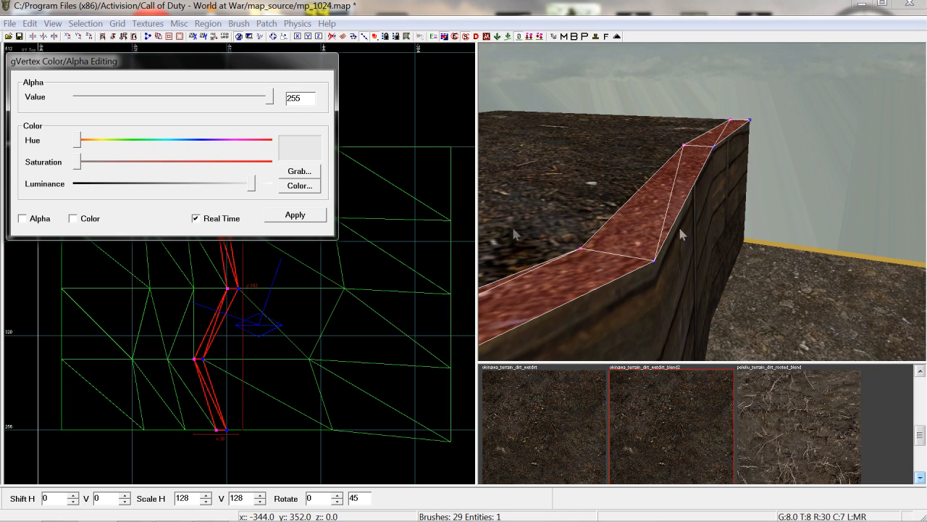
drag(152, 64, 166, 91)
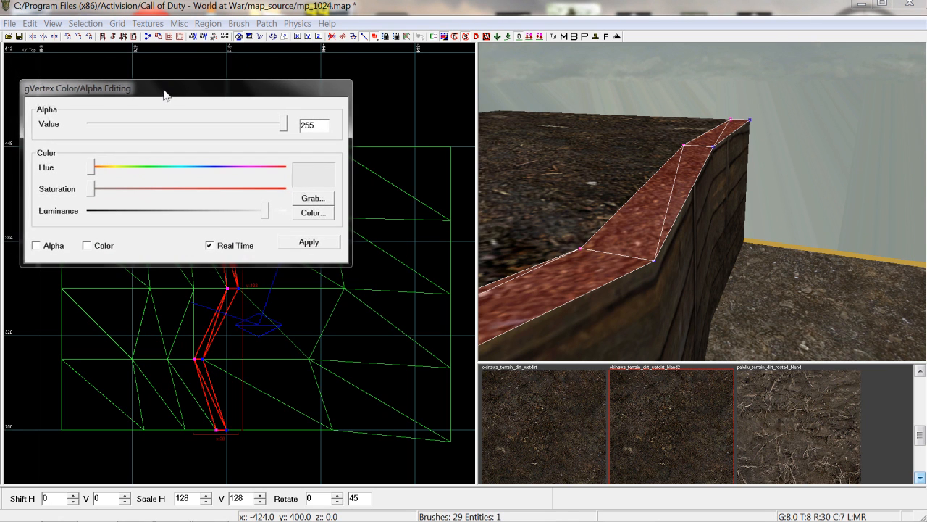
click(37, 245)
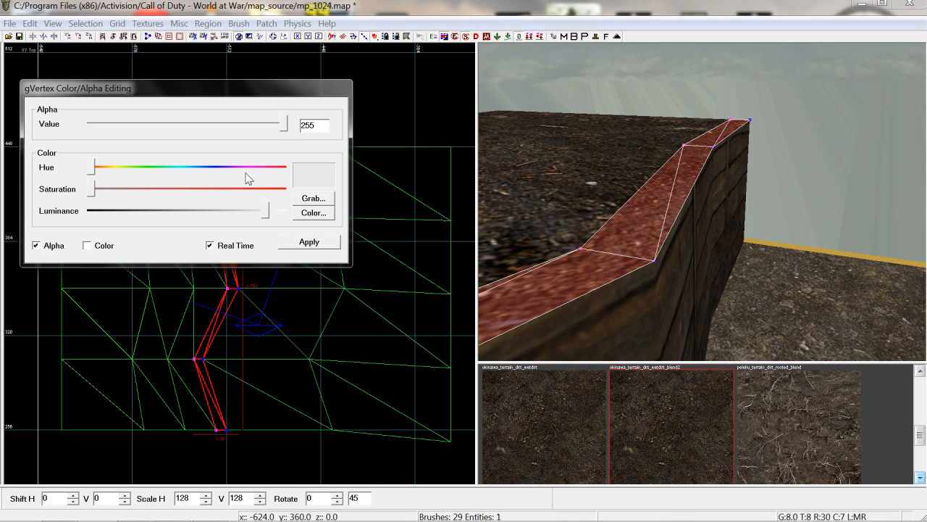
drag(286, 131, 91, 132)
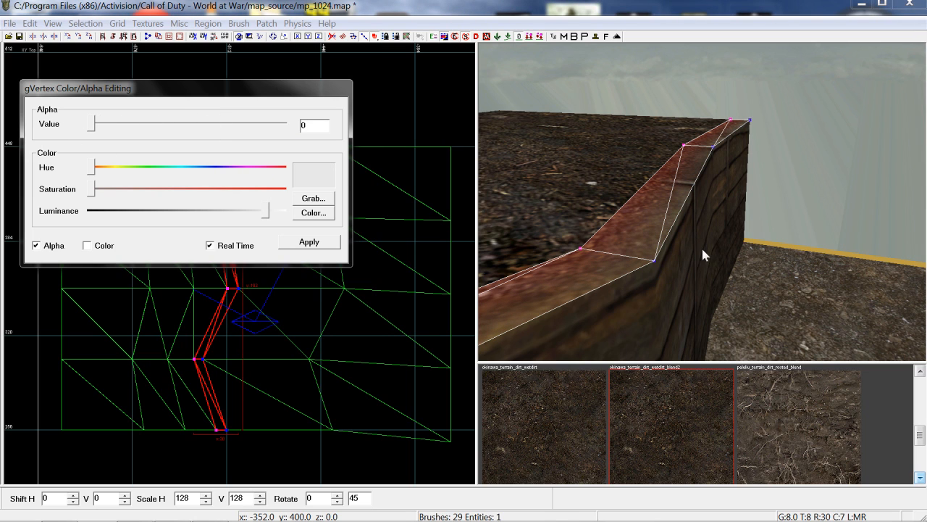
mouse_move(701, 249)
right_down()
mouse_move(670, 272)
mouse_move(699, 250)
right_up()
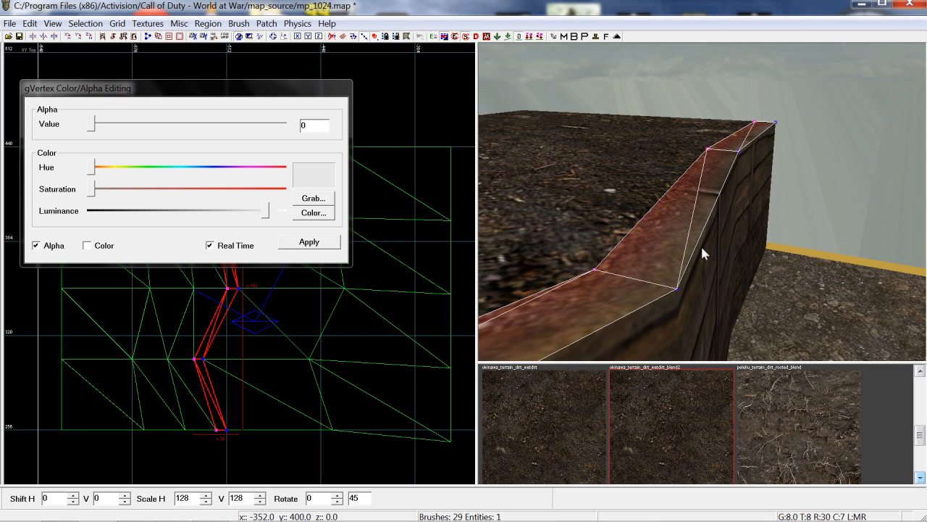
key(Escape)
Apply CAP texturing to the dirt blend strip and the adjoining upper ground patch together.
shift+click(630, 264)
shift+click(591, 213)
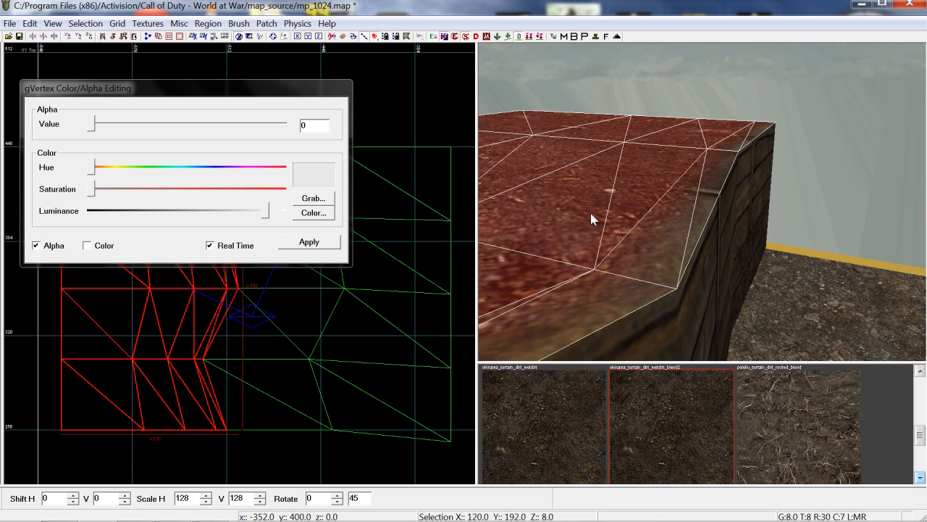
key(s)
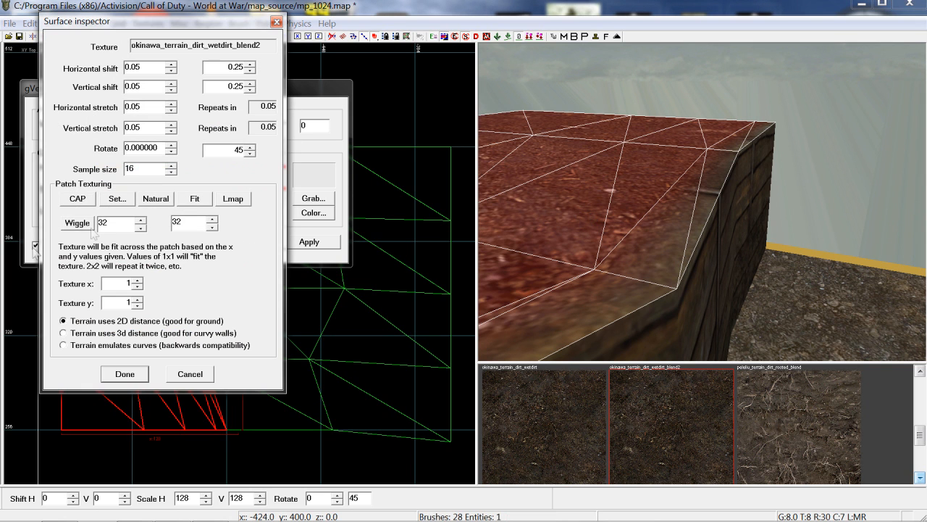
click(78, 199)
click(123, 375)
key(Escape)
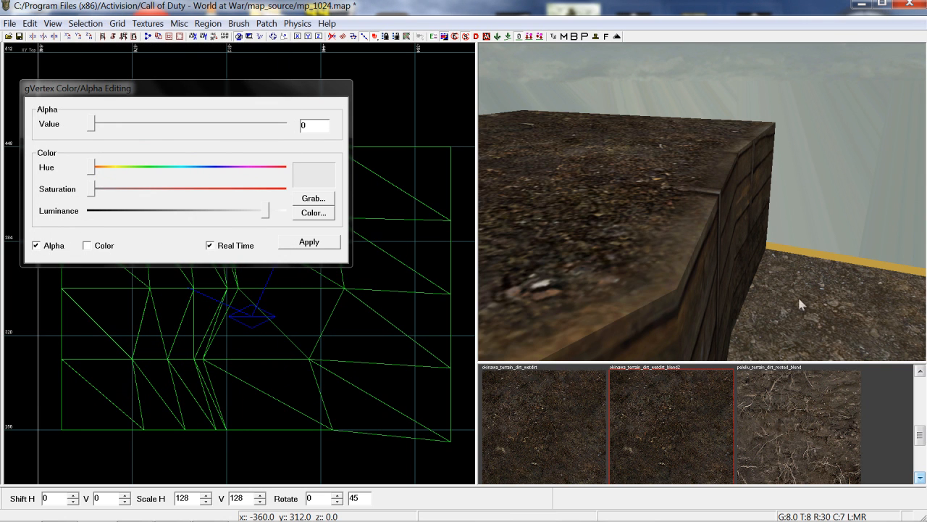
Examine how the wall face, wooden top strip and dirt blend overlay are layered by selecting these patches in turn.
mouse_move(772, 276)
right_down()
mouse_move(761, 251)
mouse_move(797, 210)
mouse_move(790, 250)
mouse_move(746, 265)
mouse_move(768, 246)
mouse_move(779, 257)
mouse_move(746, 268)
mouse_move(753, 254)
mouse_move(726, 253)
right_up()
shift+click(690, 255)
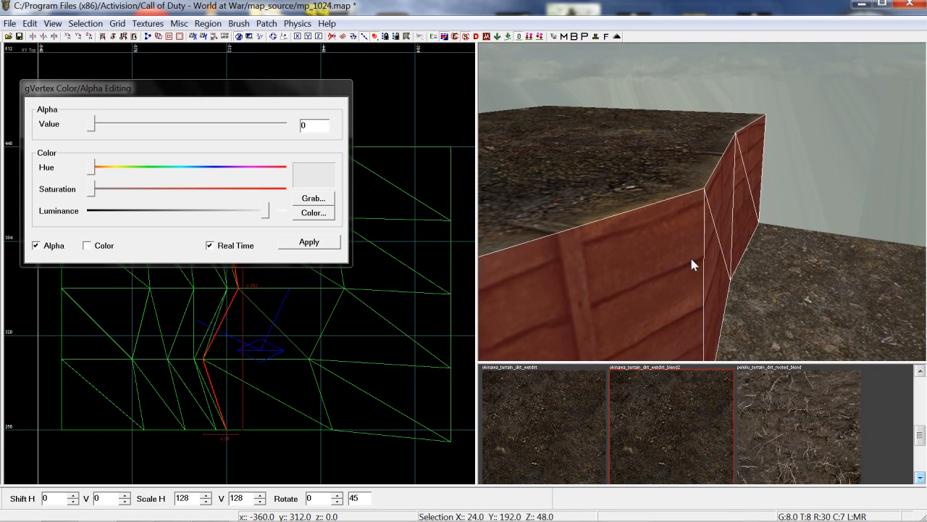
shift+click(686, 188)
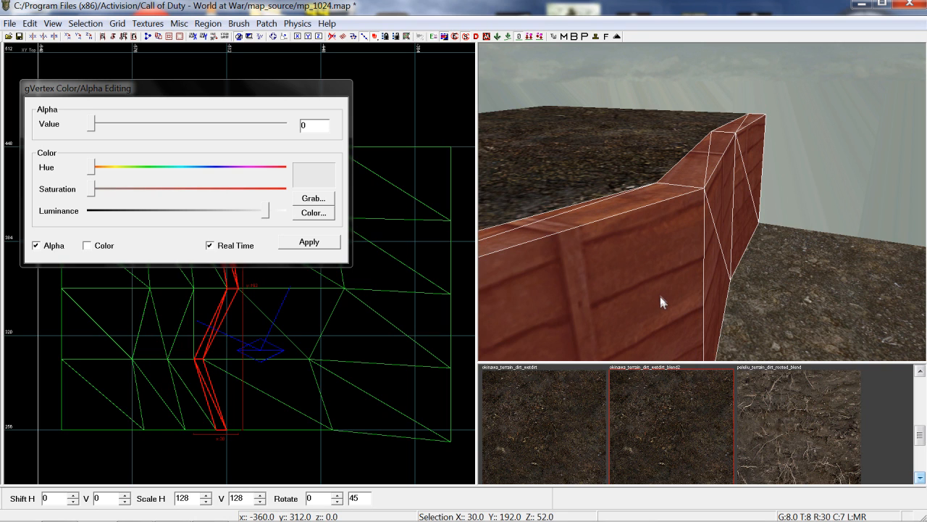
key(Escape)
shift+click(660, 291)
shift+click(660, 291)
shift+click(666, 179)
shift+click(665, 181)
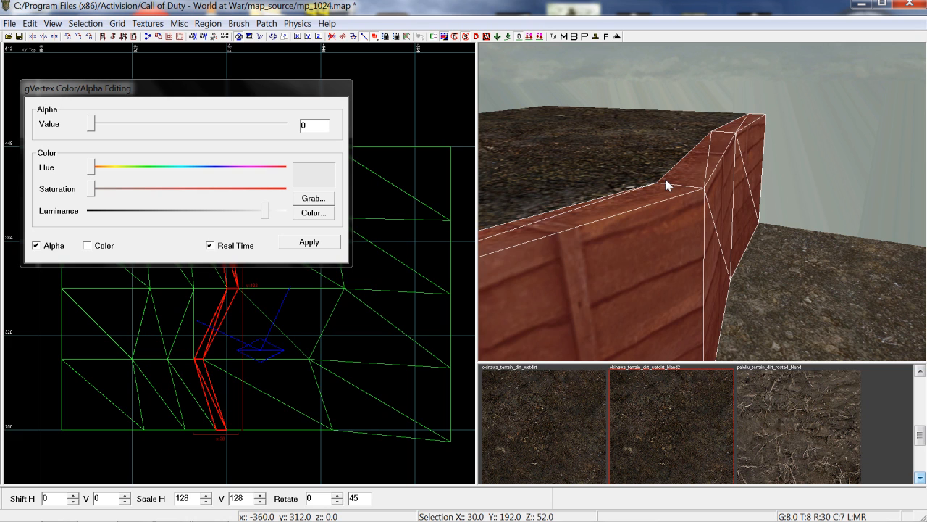
shift+click(666, 181)
right_drag(684, 247, 684, 244)
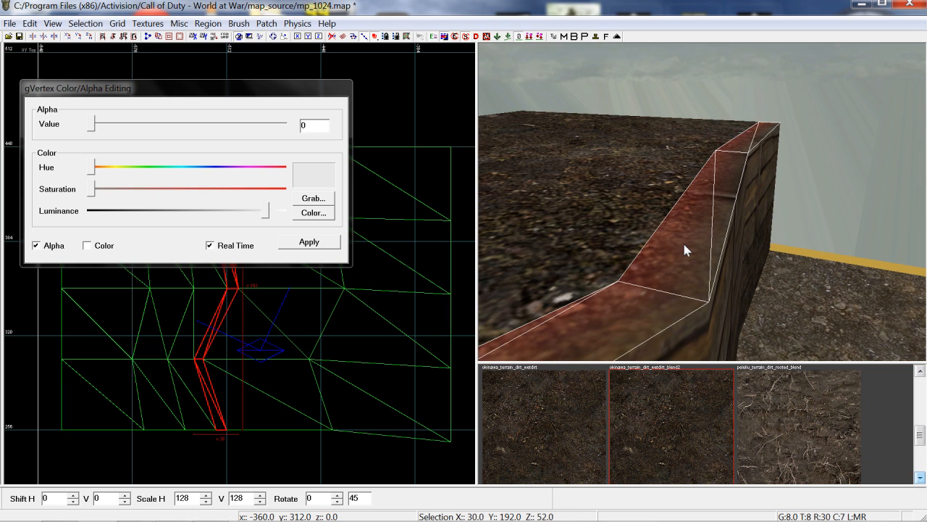
key(Escape)
Select the curved wall patch and subdivide it with a horizontal row of vertices at mid-height.
right_drag(684, 245, 702, 249)
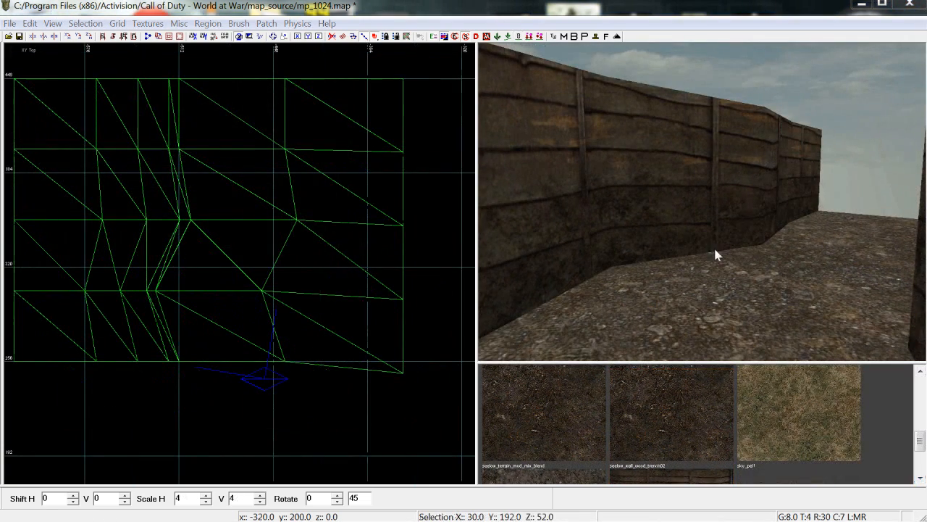
mouse_move(735, 263)
right_down()
mouse_move(728, 283)
mouse_move(729, 261)
right_up()
shift+click(706, 305)
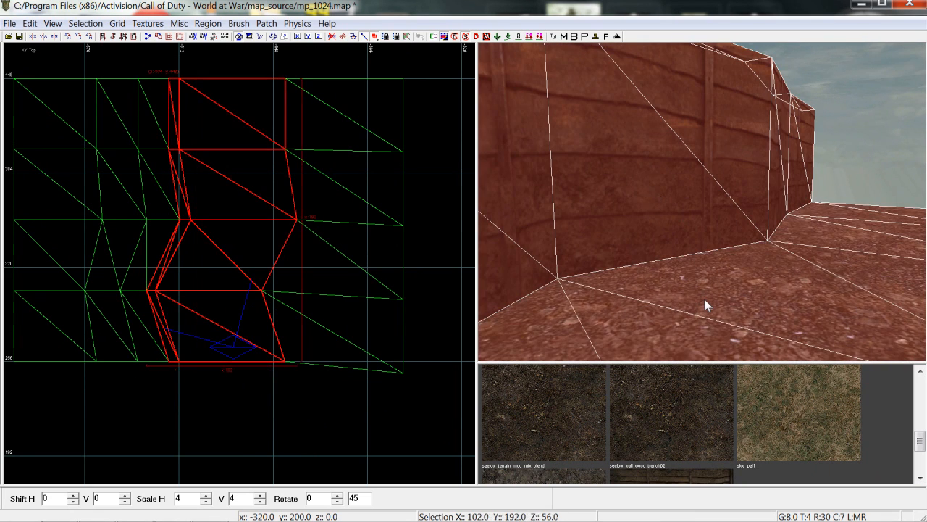
key(Escape)
right_drag(704, 306, 696, 282)
shift+click(686, 242)
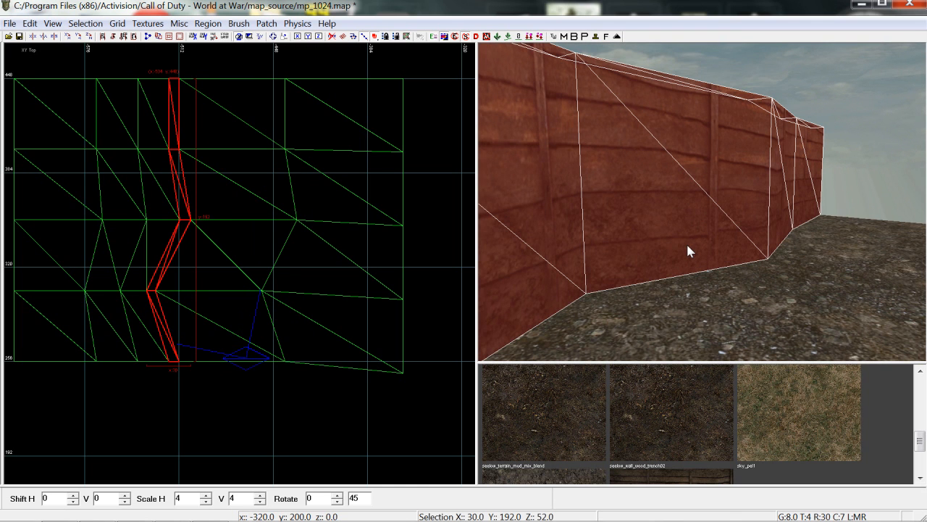
key(v)
right_drag(687, 239, 617, 141)
drag(607, 61, 652, 284)
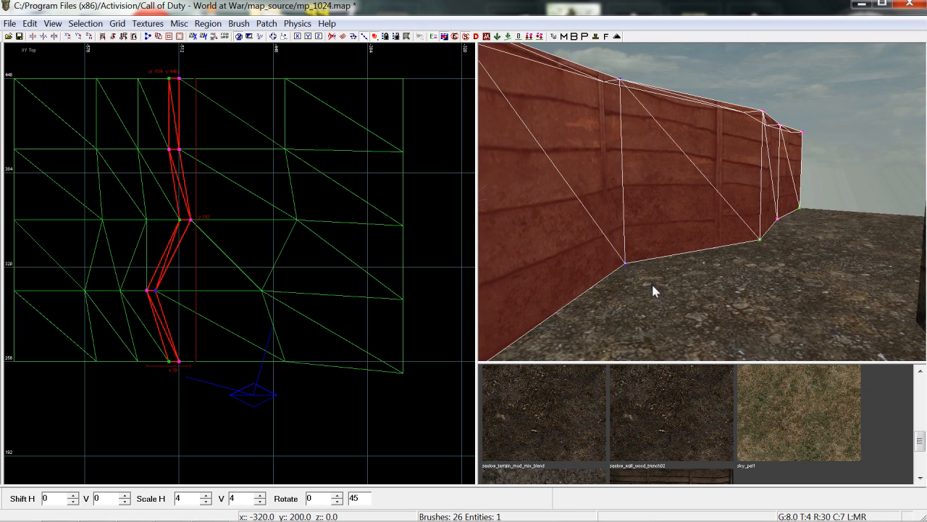
key(shift+x)
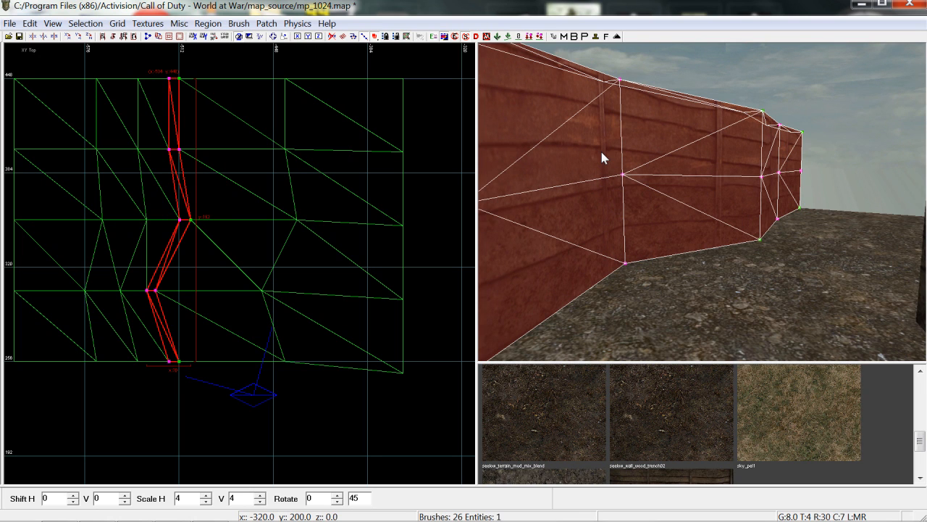
Add a second horizontal vertex row between the wall's mid-height row and its base, and split off the lower wall strip.
drag(601, 154, 657, 294)
key(shift+x)
right_drag(659, 281, 621, 228)
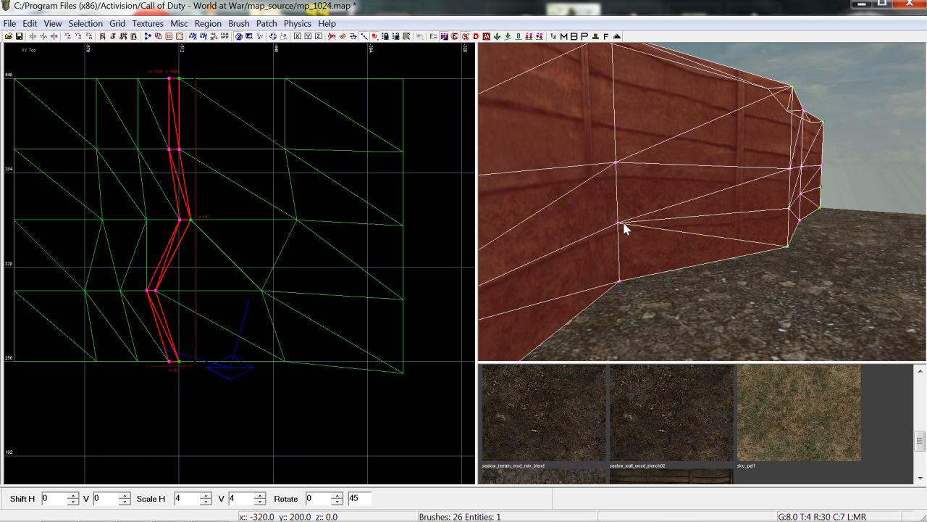
key(Escape)
Subdivide the trench floor patch with two vertex lines following the wall, and split off the narrow strip at the wall's base.
shift+click(682, 319)
key(v)
drag(123, 317, 305, 372)
key(shift+x)
drag(165, 321, 242, 368)
key(shift+x)
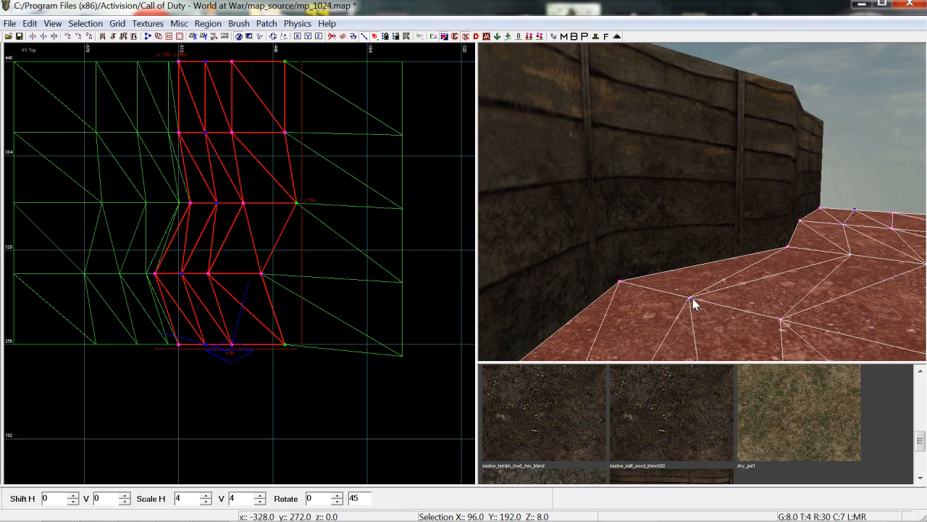
key(Escape)
Duplicate the lower wall strip and the adjoining floor strip and apply okinawa_terrain_dirt_wetdirt_blend2 to the copies.
shift+click(649, 299)
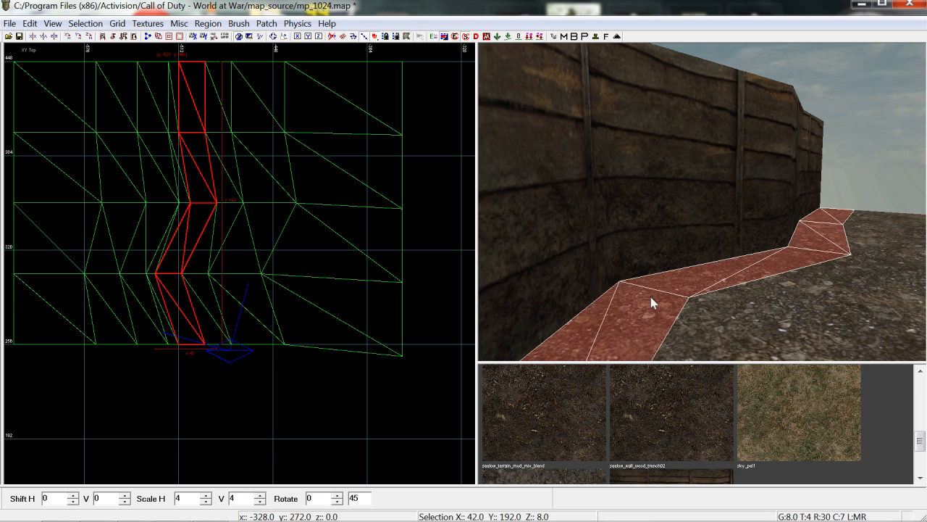
shift+click(676, 267)
right_drag(696, 318, 716, 288)
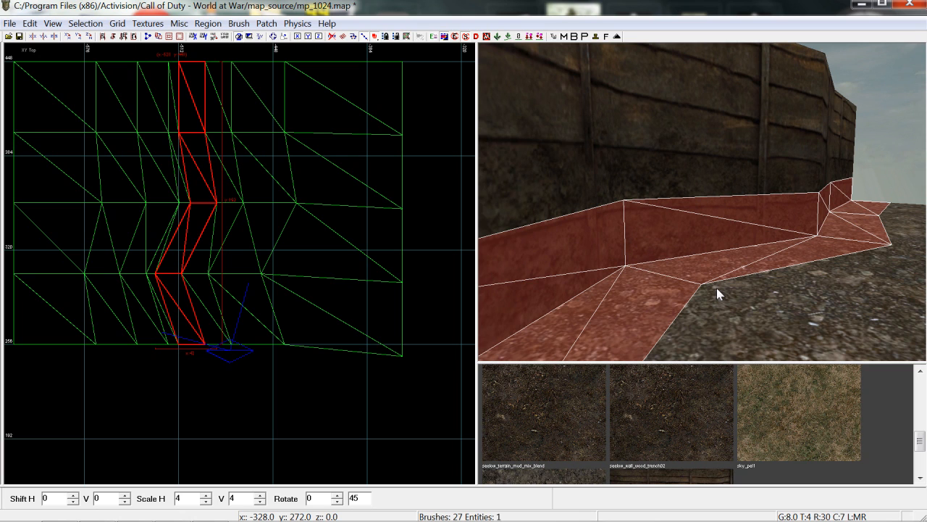
key(space)
click(700, 435)
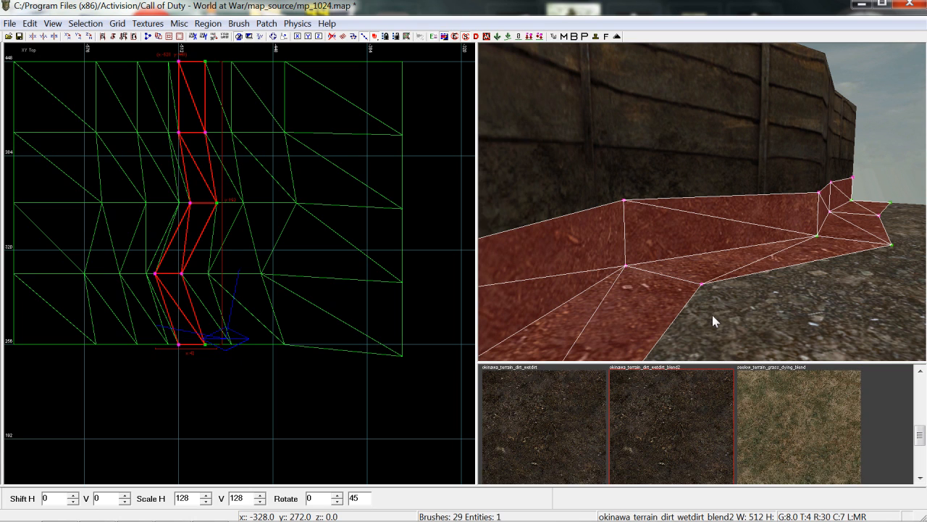
Set the vertex alpha to 0 along the floor overlay's outer edge and the wall overlay's top edge.
key(v)
key(g)
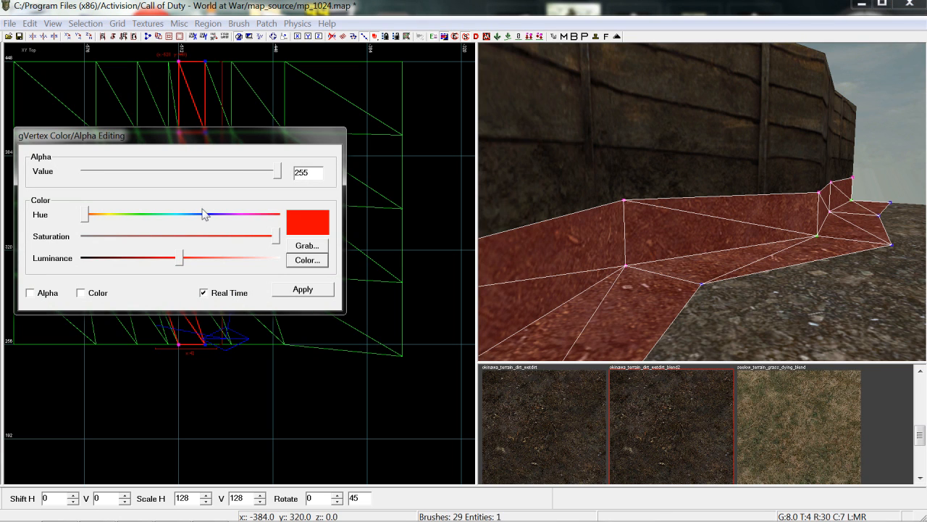
click(51, 291)
drag(278, 172, 85, 172)
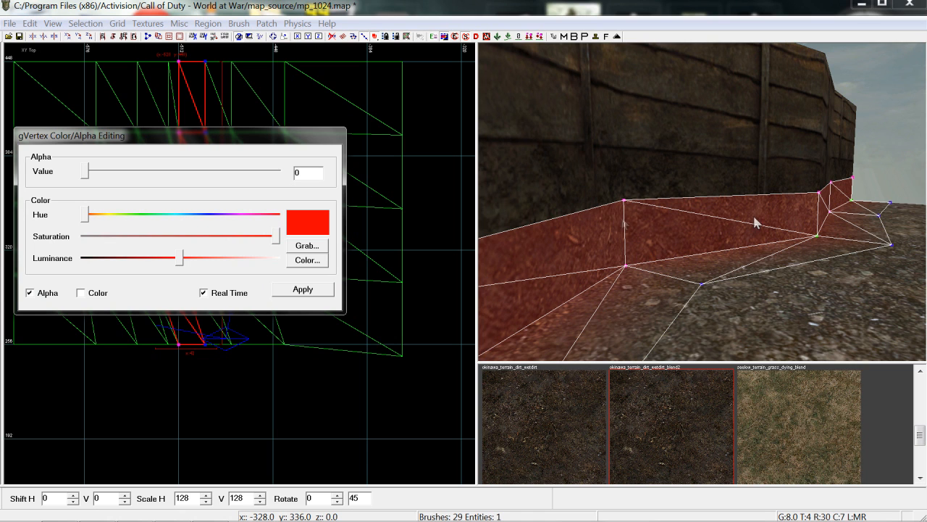
click(623, 211)
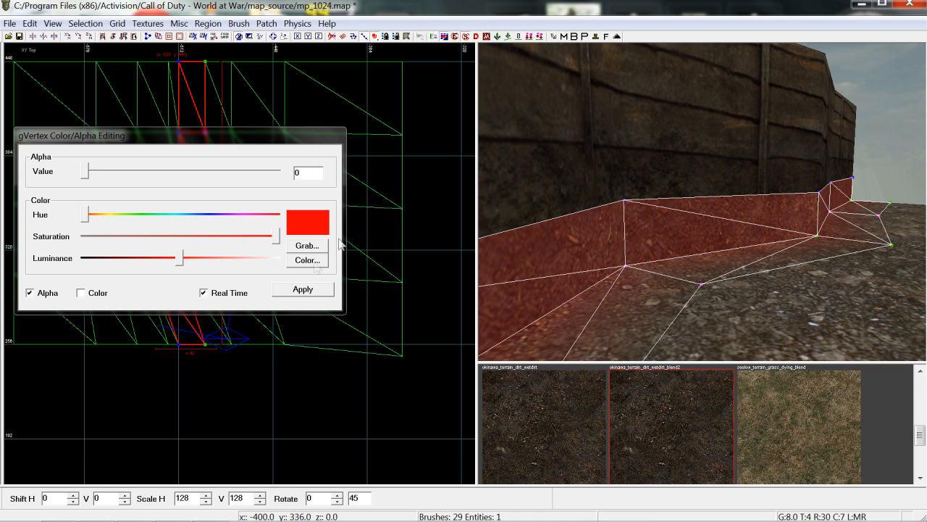
click(303, 289)
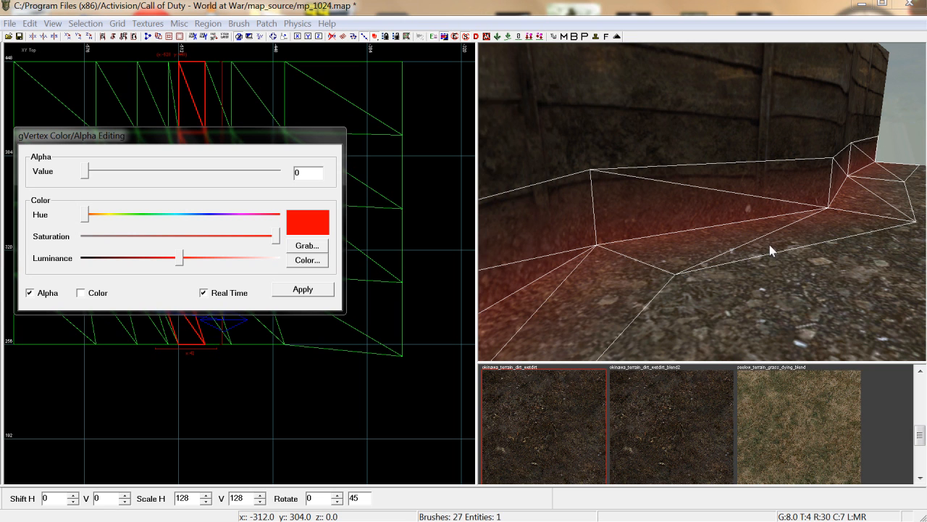
Apply Natural patch texturing to the selected okinawa_terrain_dirt_wetdirt_blend2 overlay strips and deselect them.
mouse_move(771, 245)
right_down()
mouse_move(775, 223)
mouse_move(800, 220)
mouse_move(769, 242)
mouse_move(759, 233)
mouse_move(782, 246)
right_up()
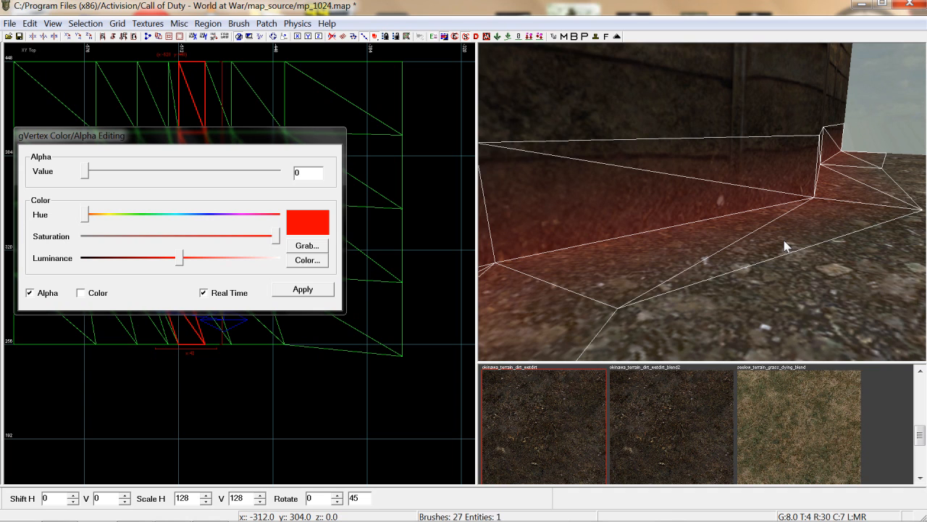
right_drag(784, 239, 771, 241)
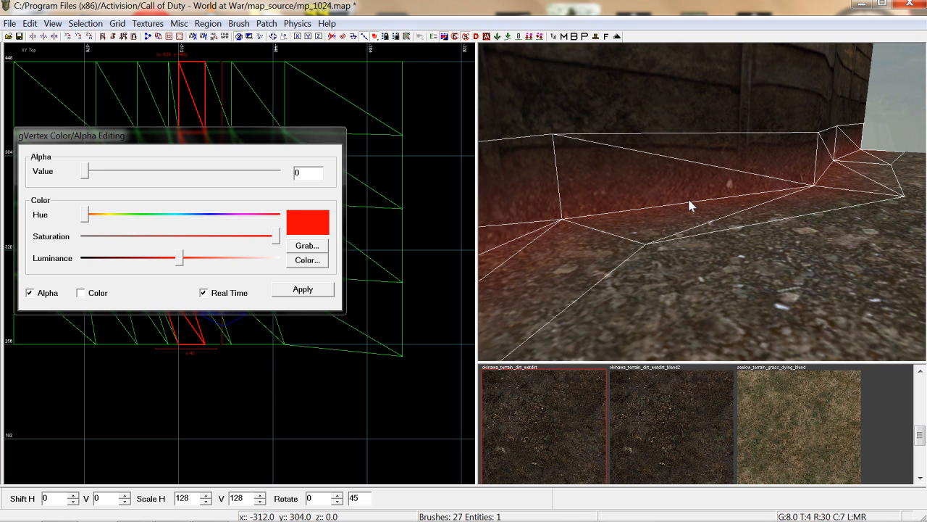
key(s)
click(166, 202)
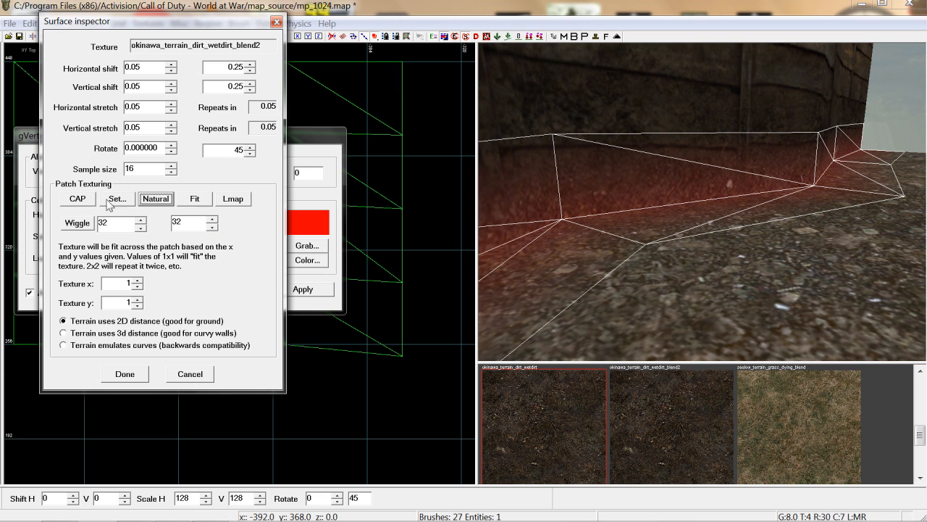
click(139, 376)
scroll(641, 227, up, 3)
key(Escape)
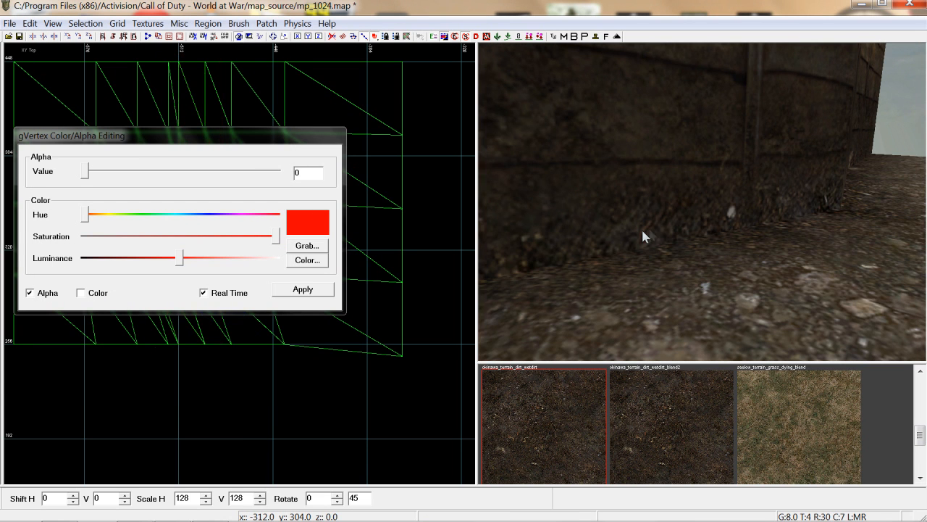
Examine how the blend overlays meet the wooden wall and trench floor patches, and review the whole curved trench.
shift+click(687, 221)
right_drag(687, 221, 724, 254)
right_drag(691, 225, 670, 217)
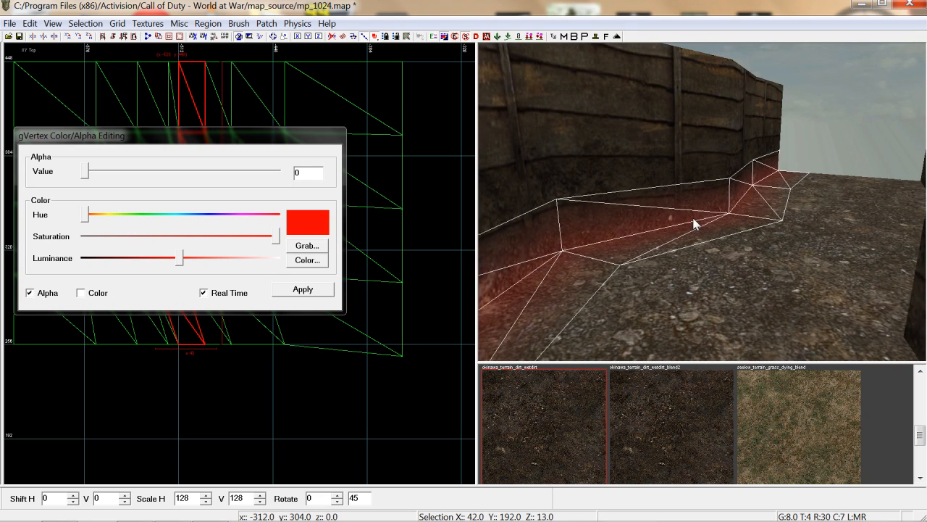
key(Escape)
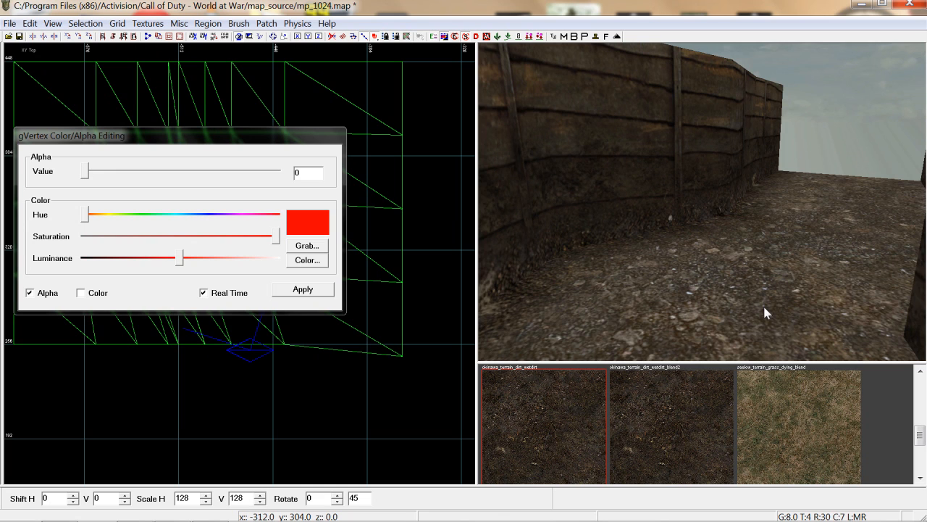
shift+click(764, 309)
shift+click(684, 223)
shift+click(665, 169)
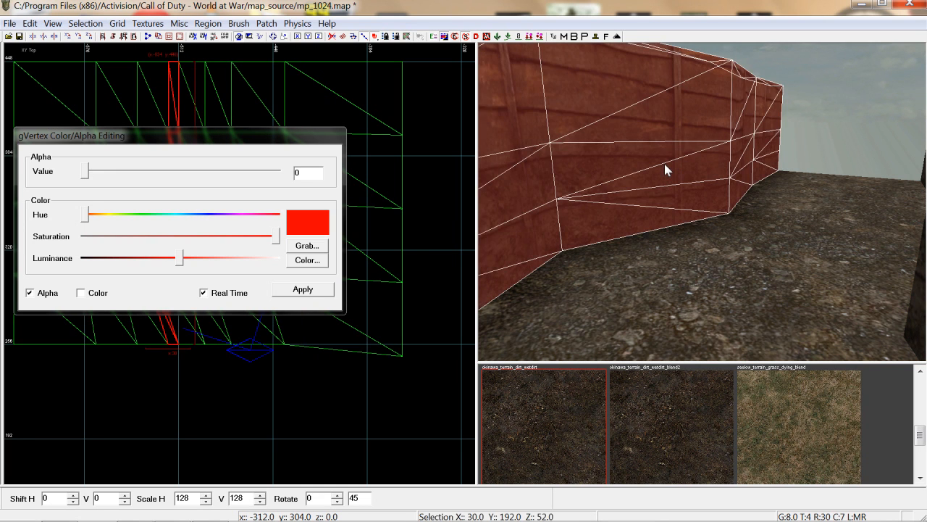
key(Escape)
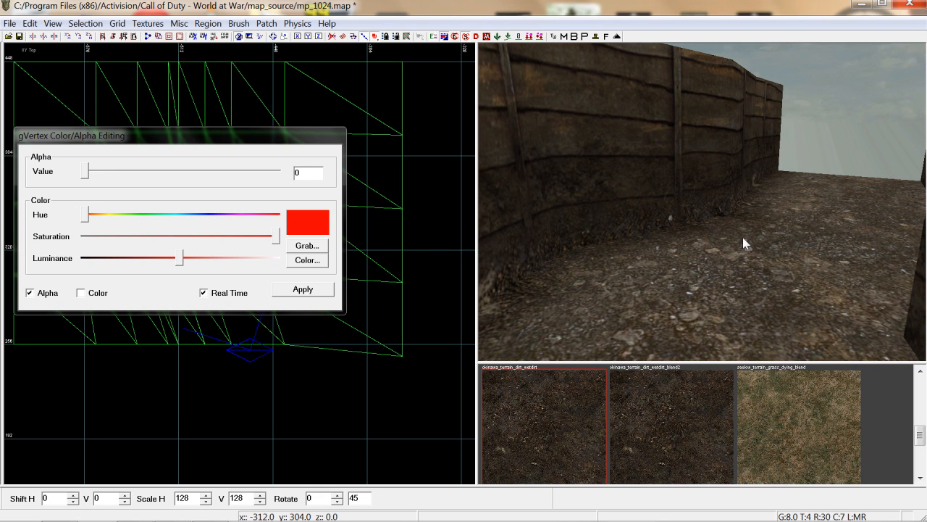
shift+click(702, 216)
shift+click(703, 220)
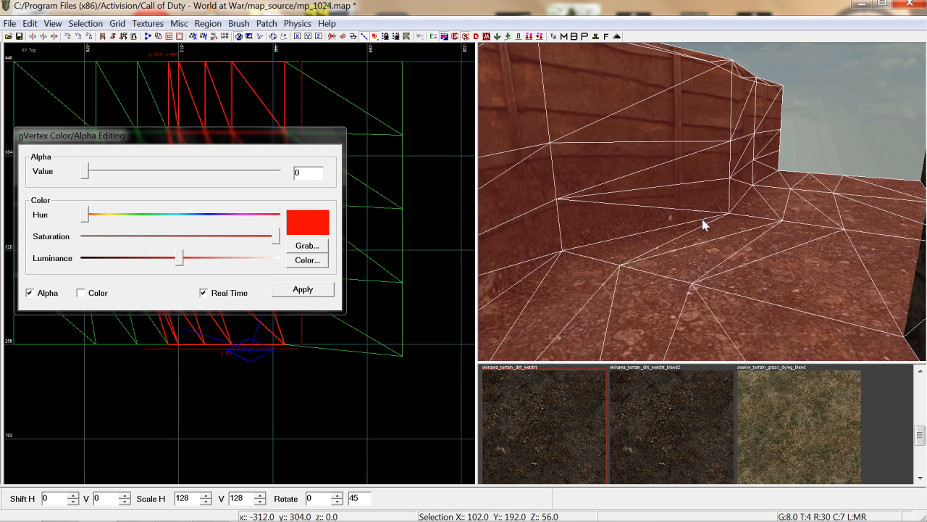
key(Escape)
mouse_move(721, 241)
ctrl+right_down()
mouse_move(736, 300)
mouse_move(729, 270)
mouse_move(746, 269)
mouse_move(728, 293)
mouse_move(717, 279)
mouse_move(727, 275)
mouse_move(674, 263)
mouse_move(645, 242)
mouse_move(674, 246)
mouse_move(672, 255)
mouse_move(652, 246)
mouse_move(663, 239)
mouse_move(681, 246)
mouse_move(673, 253)
mouse_move(688, 243)
mouse_move(682, 257)
mouse_move(620, 235)
mouse_move(630, 250)
mouse_move(645, 247)
mouse_move(648, 279)
mouse_move(652, 257)
mouse_move(686, 265)
ctrl+right_up()
shift+click(675, 263)
key(Escape)
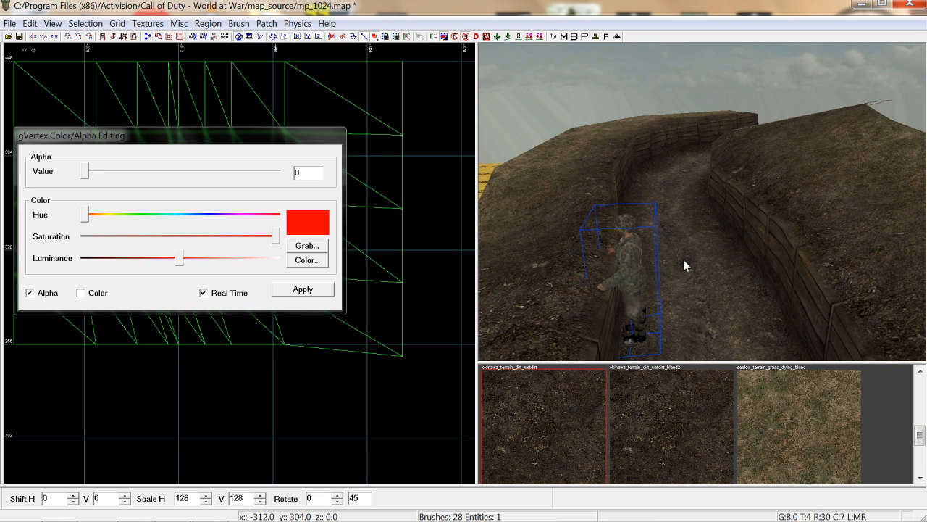